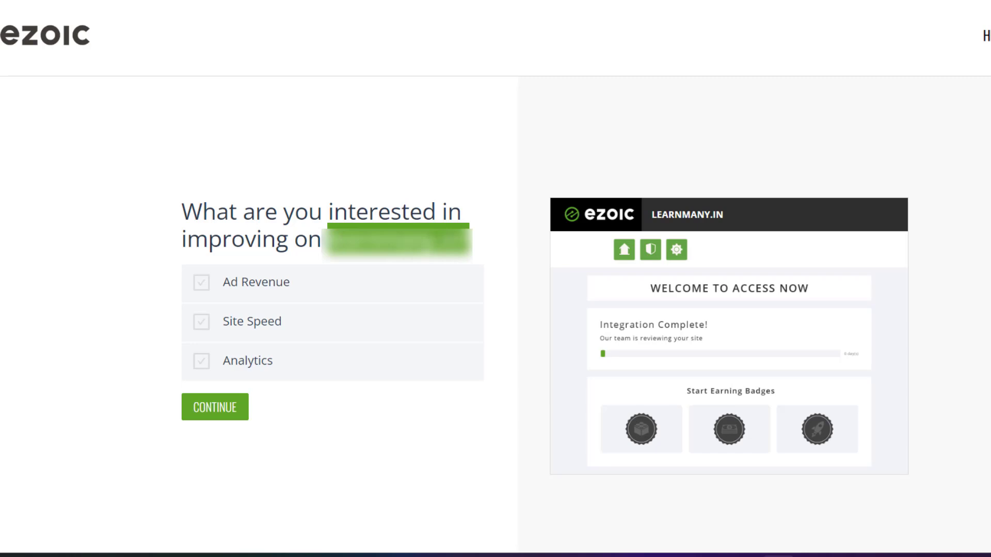
- Choose Ad Revenue, Site Speed and Analytics as the areas to improve on the site and continue
click(239, 288)
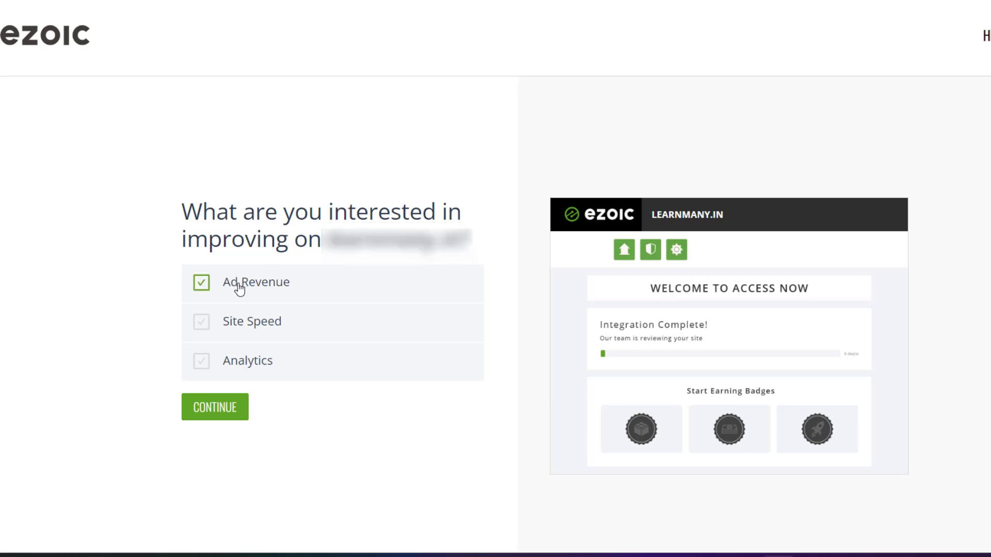
click(231, 323)
click(234, 364)
click(235, 416)
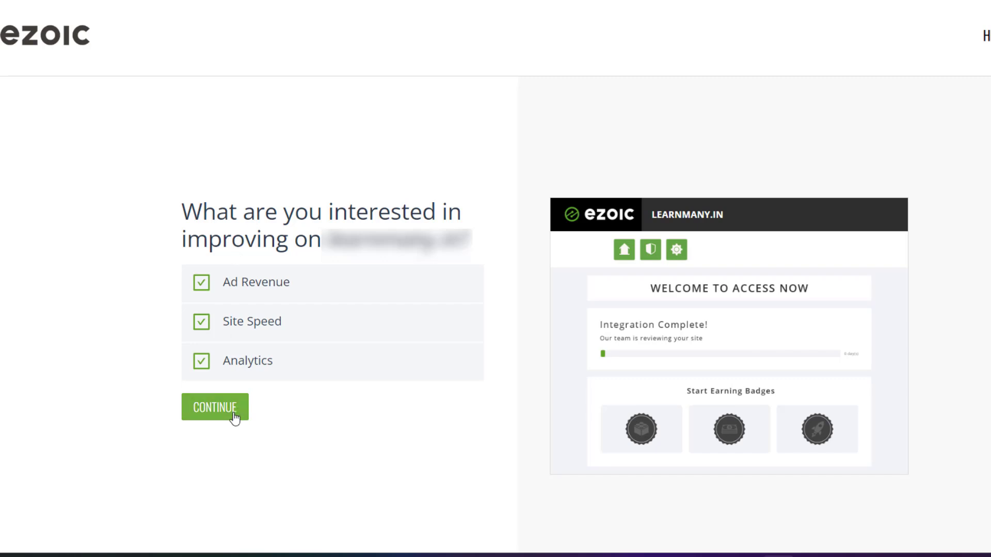
click(233, 413)
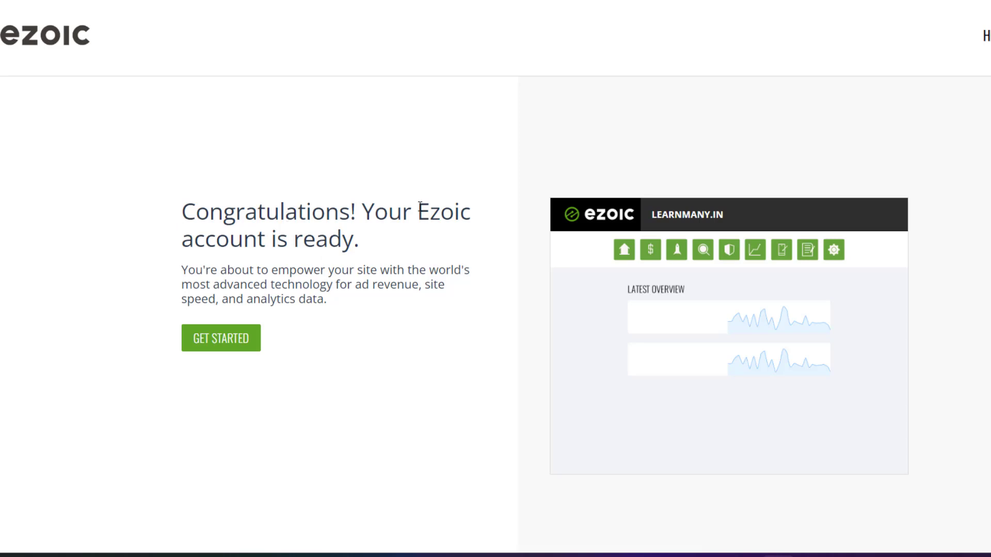
- Get started with the new Ezoic account and choose the Set Up Myself option for learnmany.in
click(254, 343)
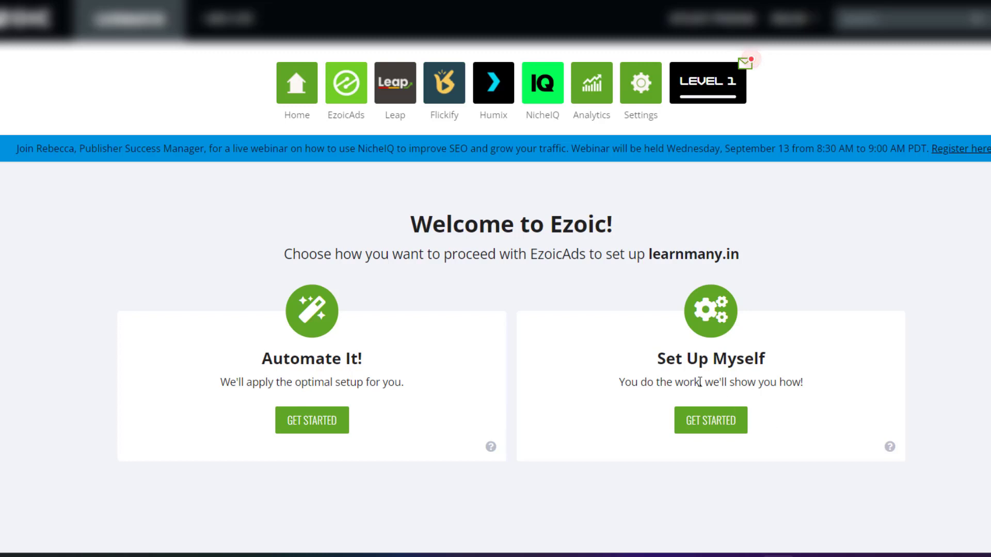
drag(654, 363, 788, 349)
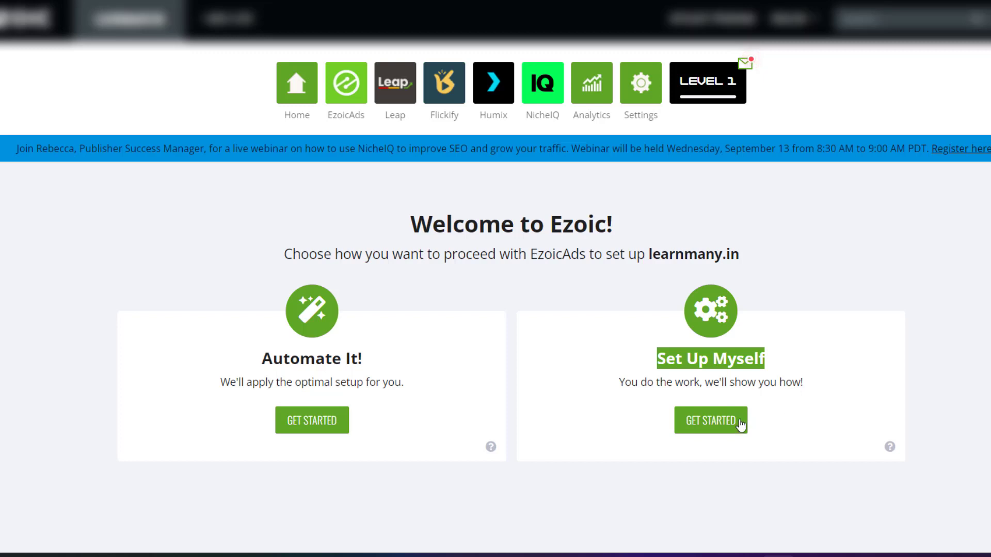
click(771, 359)
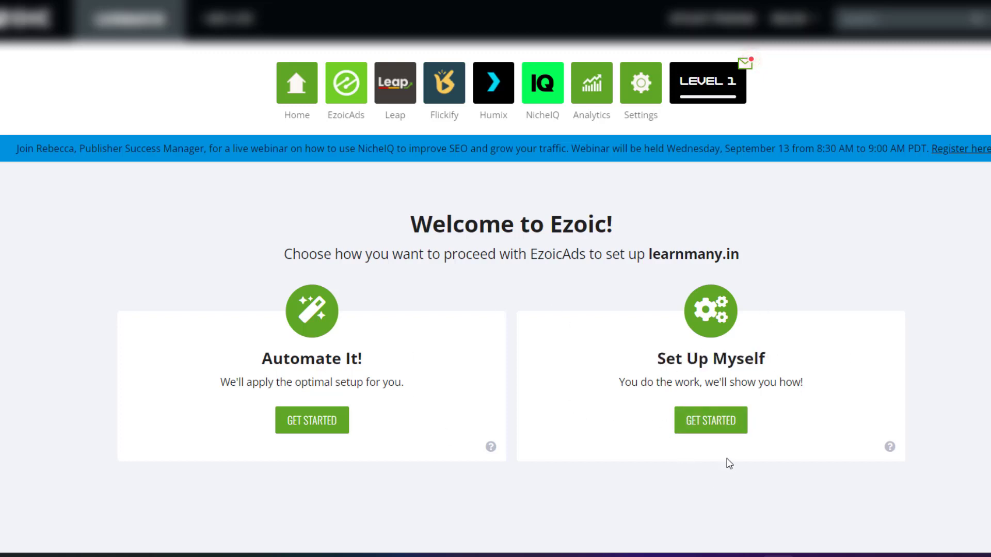
click(728, 428)
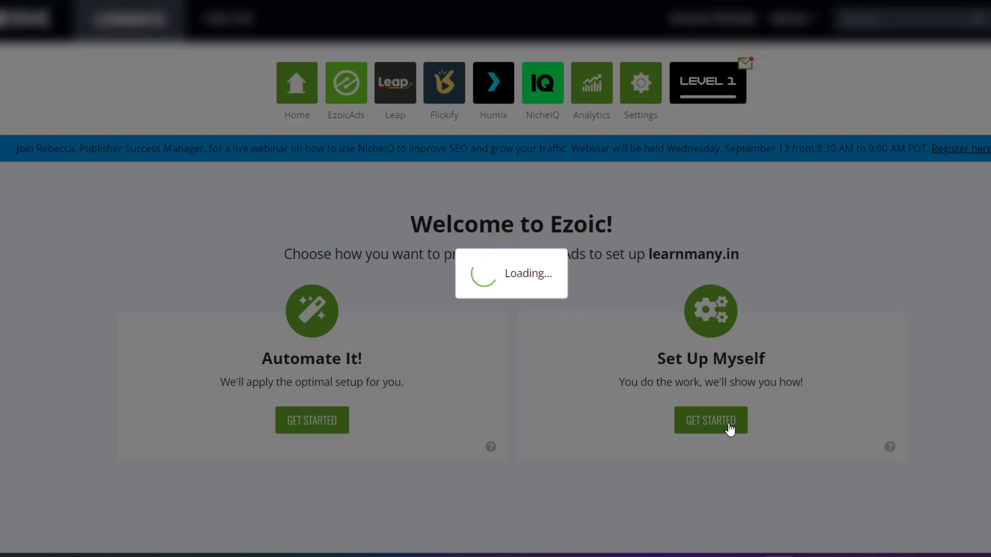
- Complete the account setup with the account holder's full name and the login password, and save it
scroll(124, 375, down, 4)
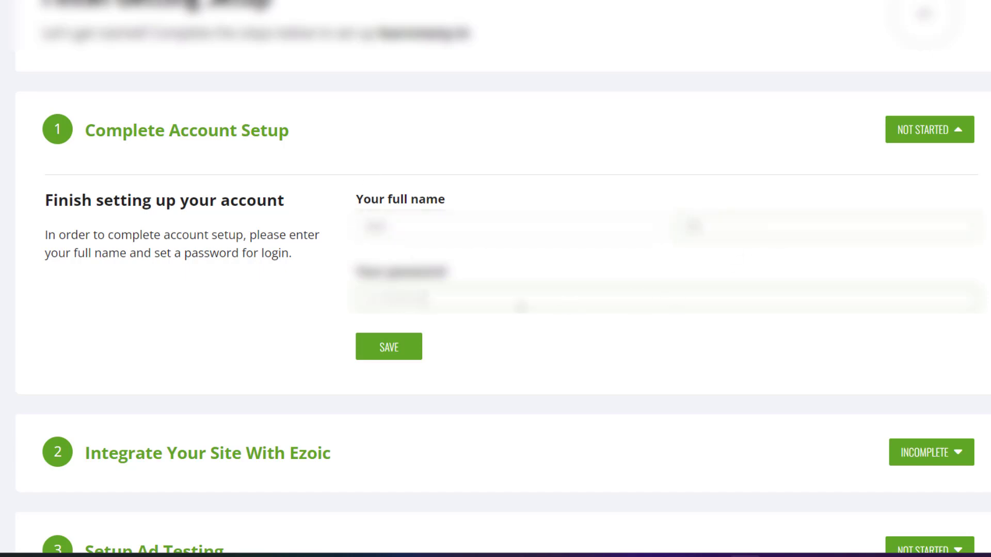
click(400, 349)
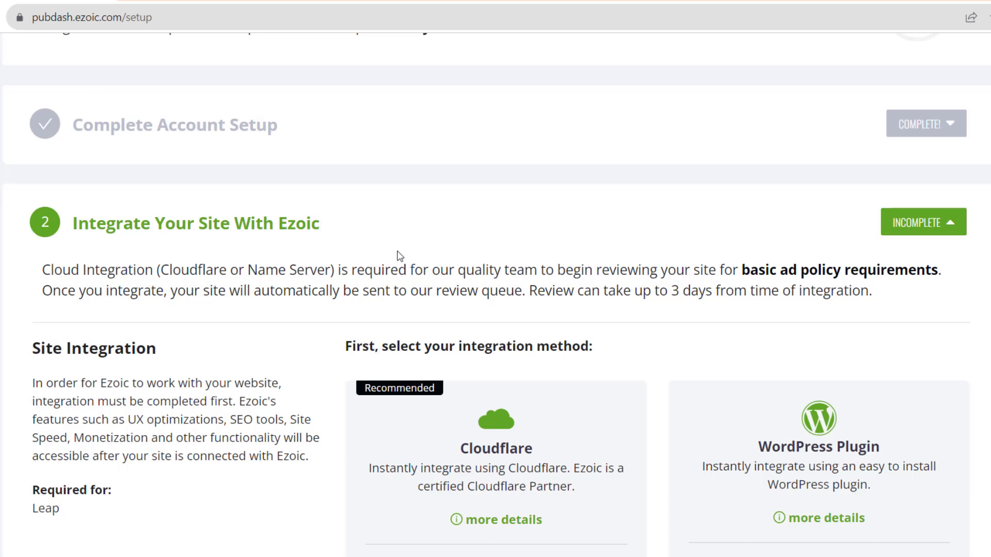
- Select WordPress Plugin as the site integration method and go through its installation instructions
scroll(654, 307, down, 3)
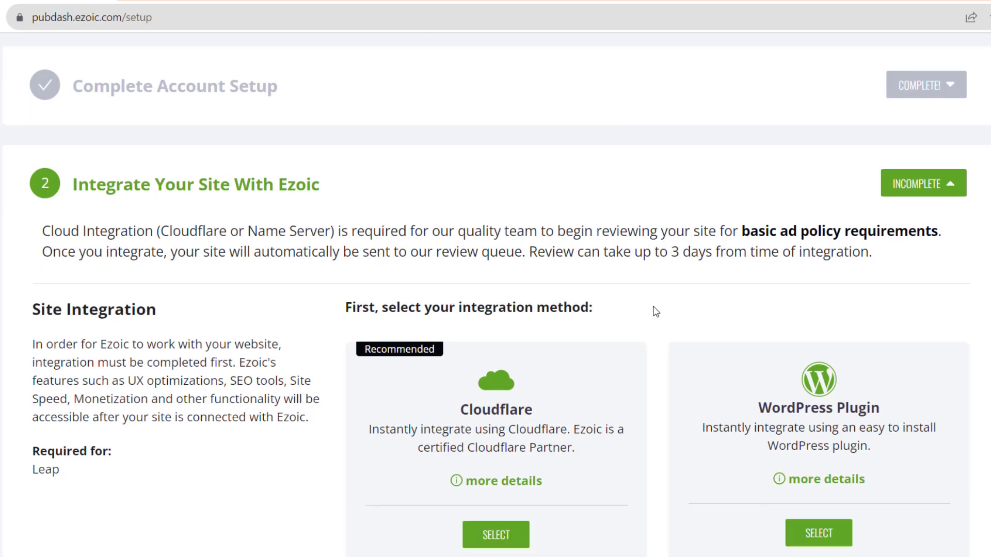
scroll(645, 313, down, 2)
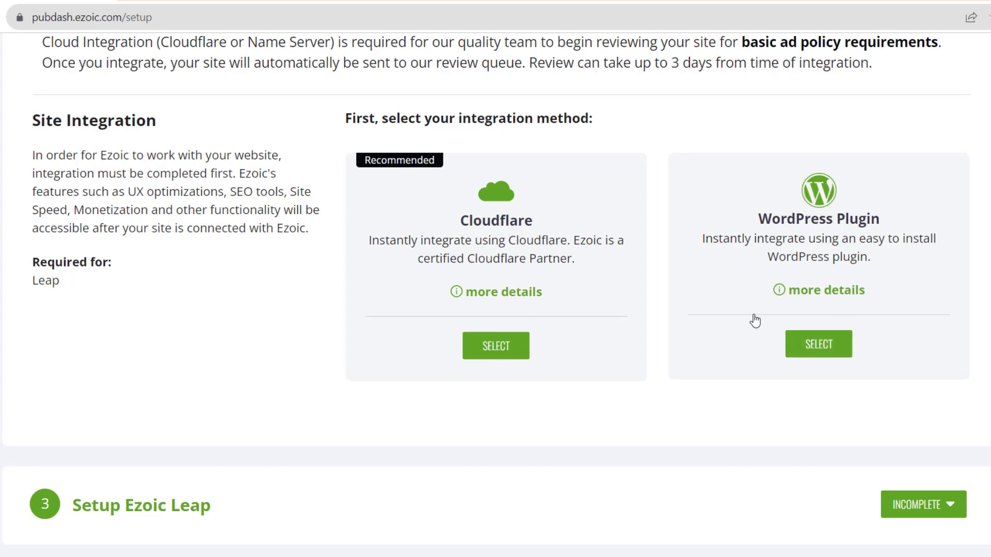
click(819, 355)
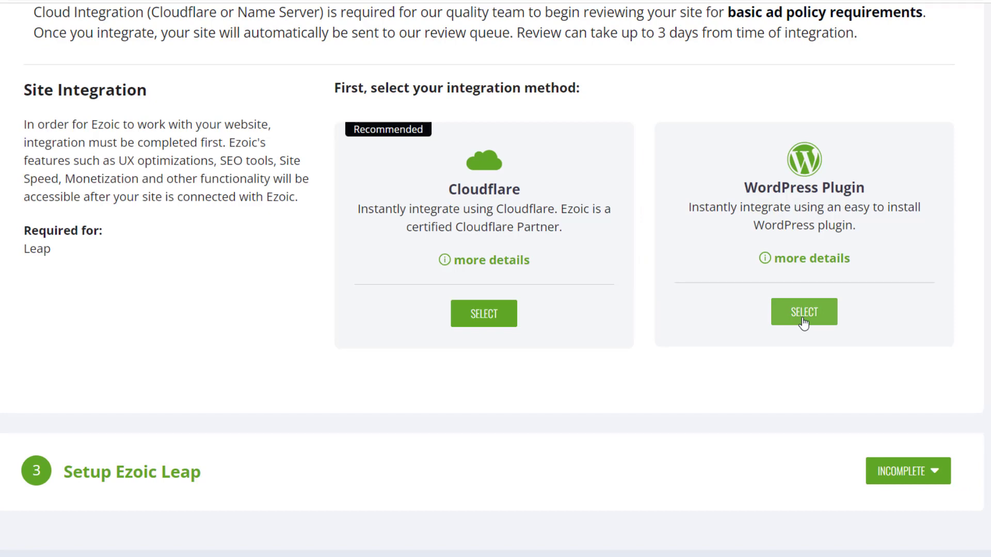
click(803, 320)
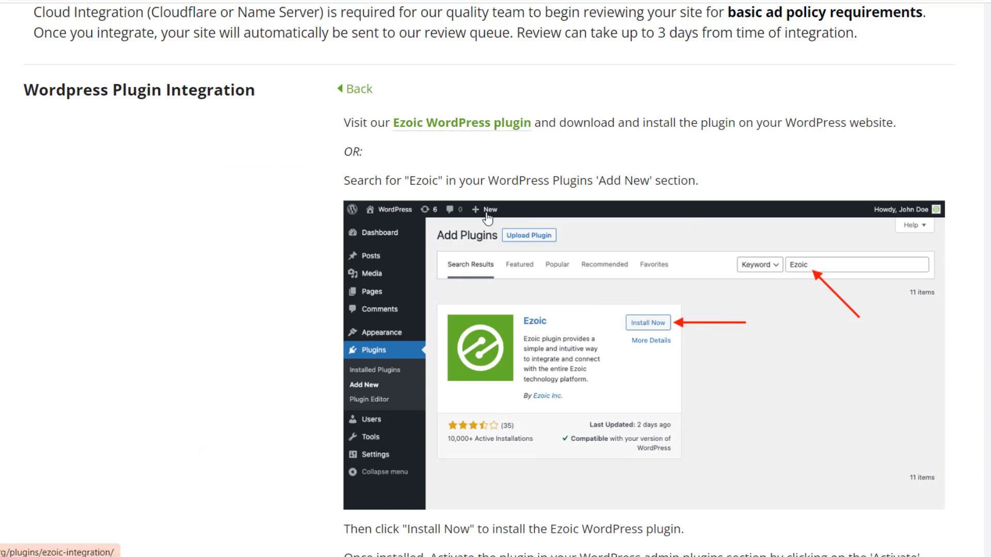
scroll(487, 219, down, 12)
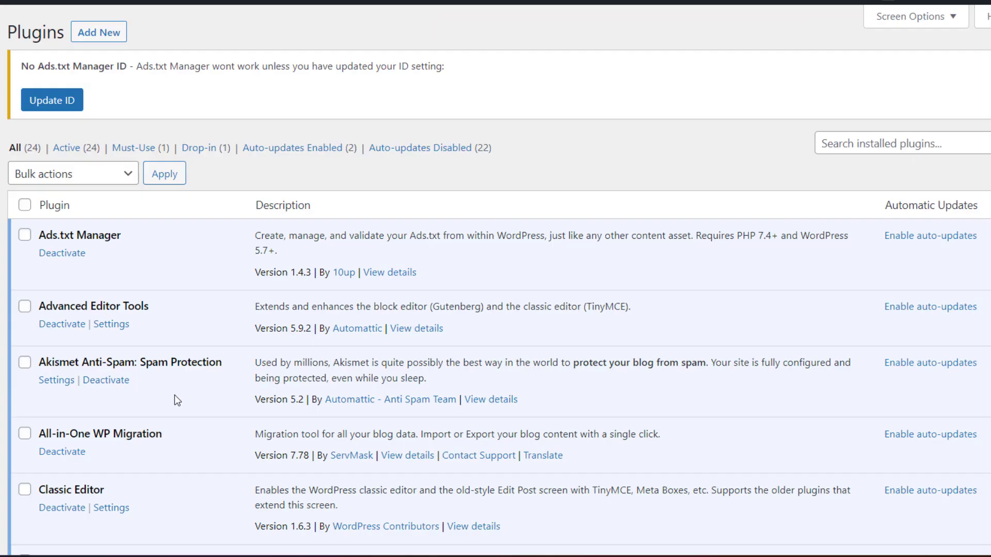
- In the WordPress installed plugins list, find the Ezoic plugin and open its settings
scroll(173, 396, down, 8)
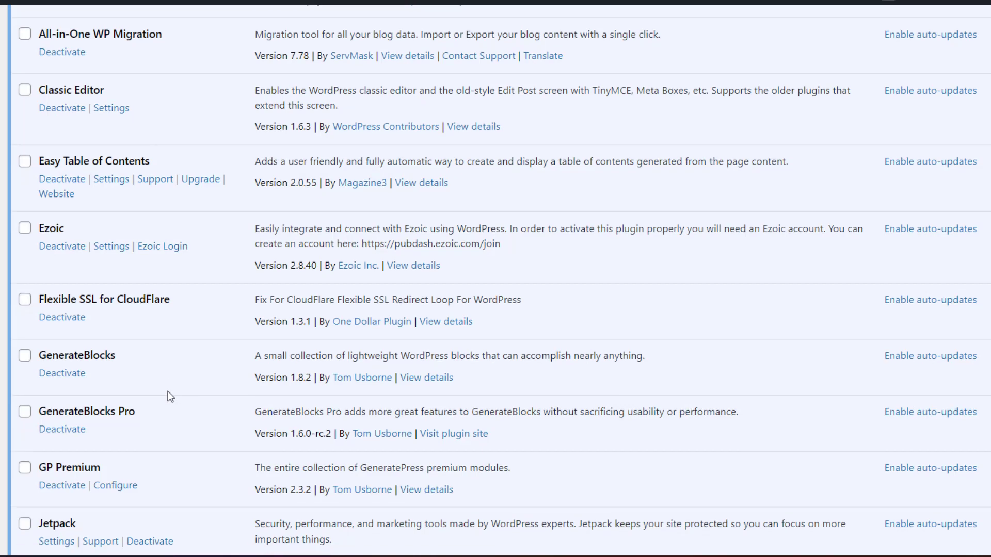
scroll(169, 391, down, 2)
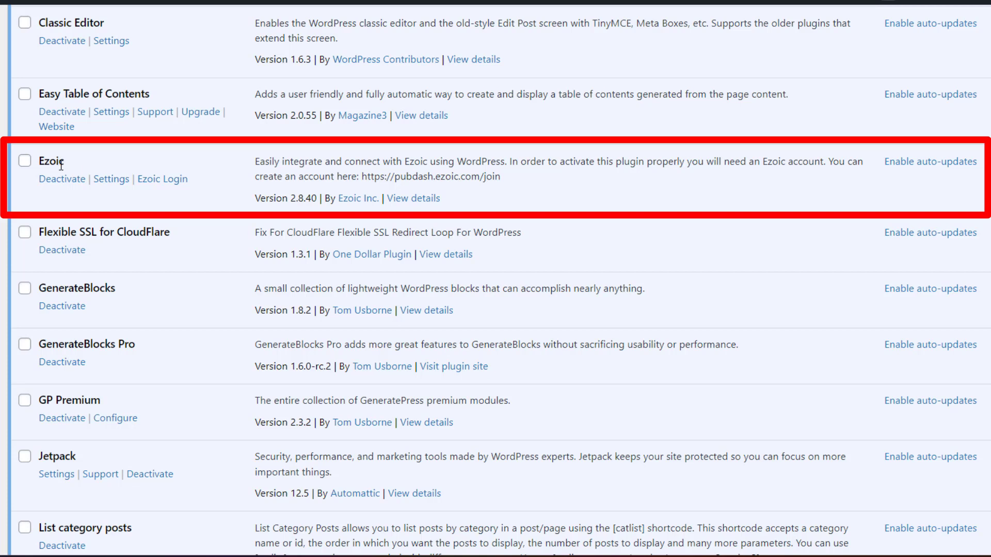
click(115, 185)
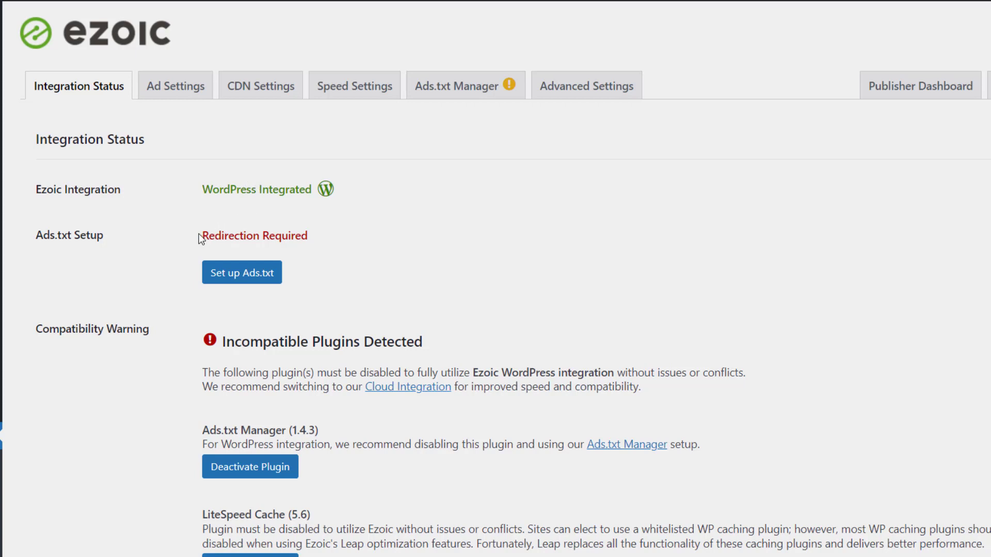
- Review the Ezoic integration status and deactivate the incompatible Ads.txt Manager plugin
drag(200, 235, 324, 231)
scroll(327, 248, down, 3)
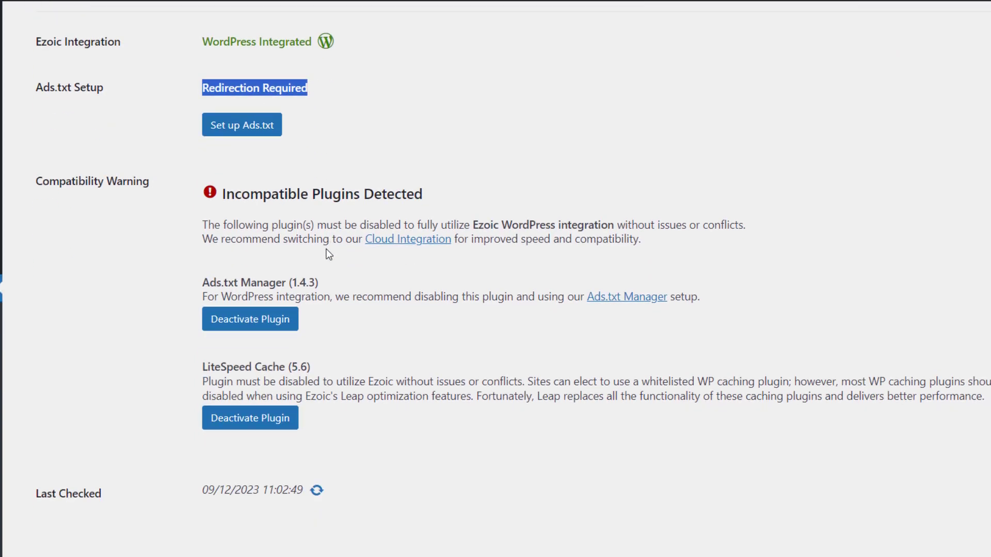
drag(202, 31, 320, 39)
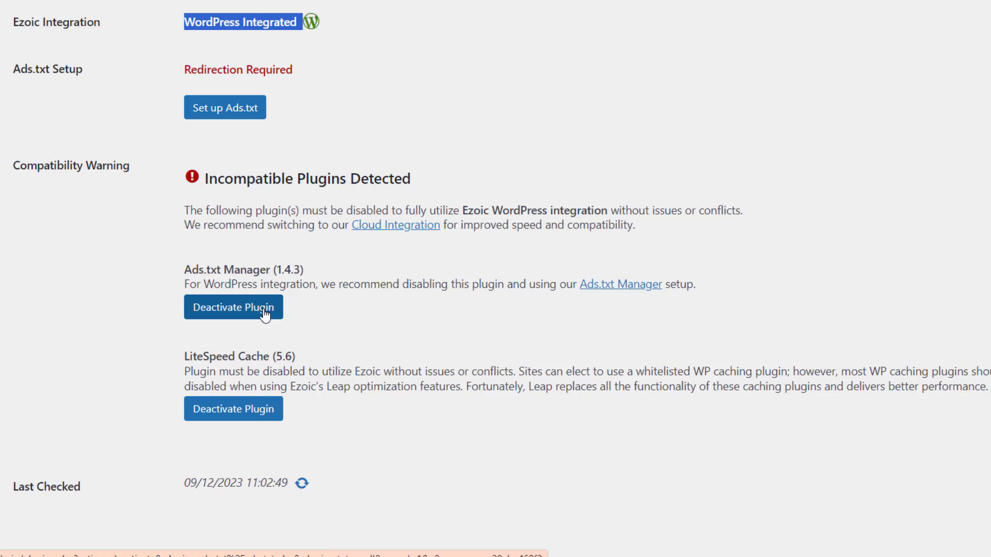
click(264, 314)
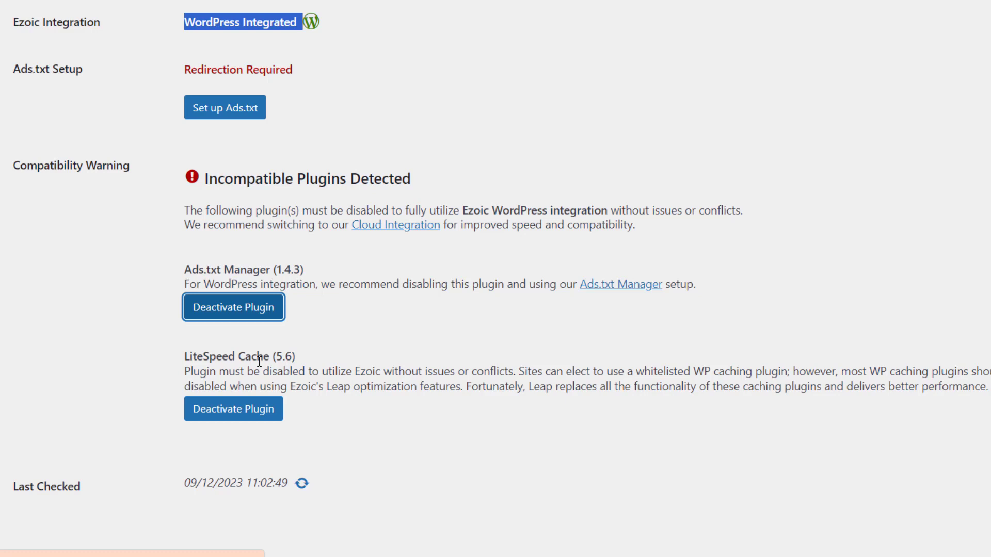
- Look through the installed plugins list and return to the Ezoic plugin's settings
scroll(252, 394, down, 2)
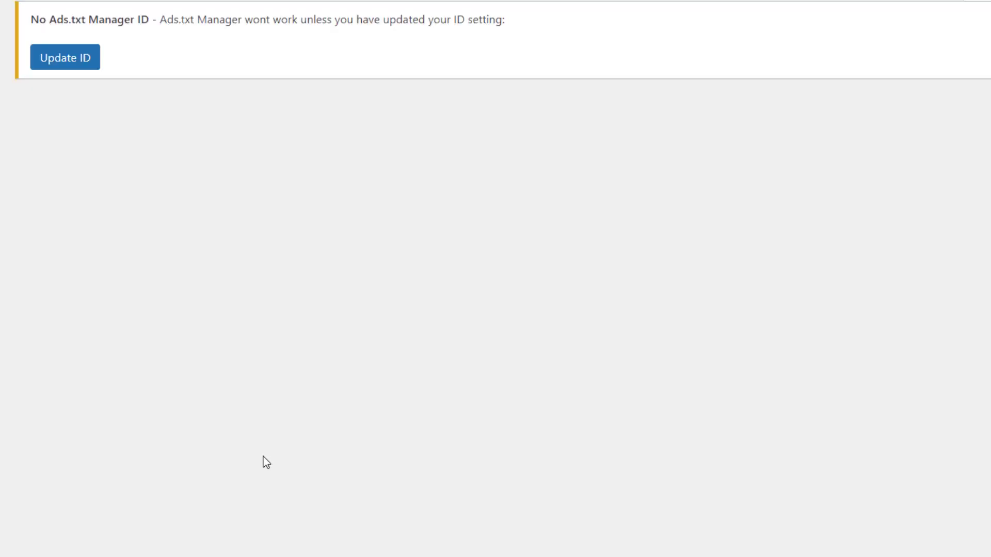
scroll(263, 460, down, 20)
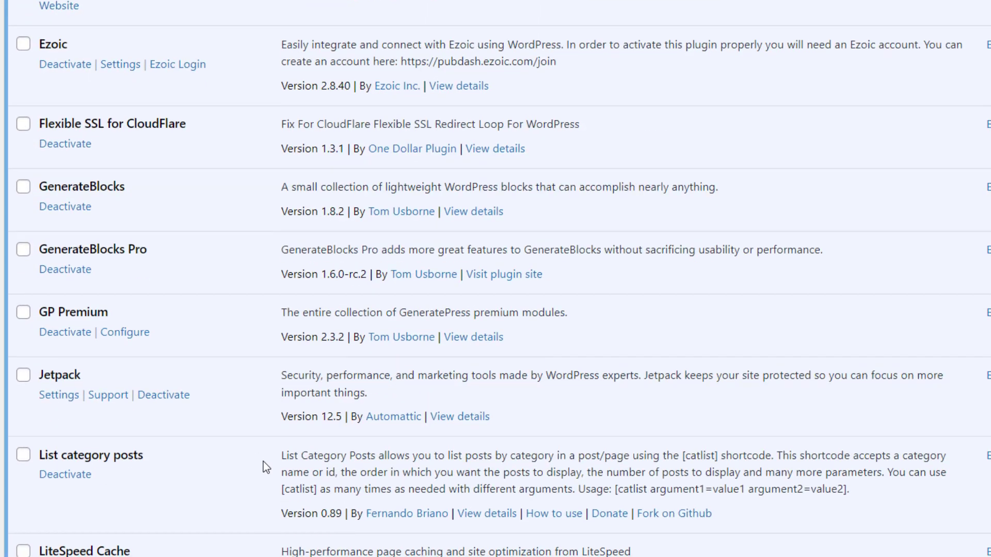
scroll(265, 465, down, 7)
scroll(258, 454, up, 18)
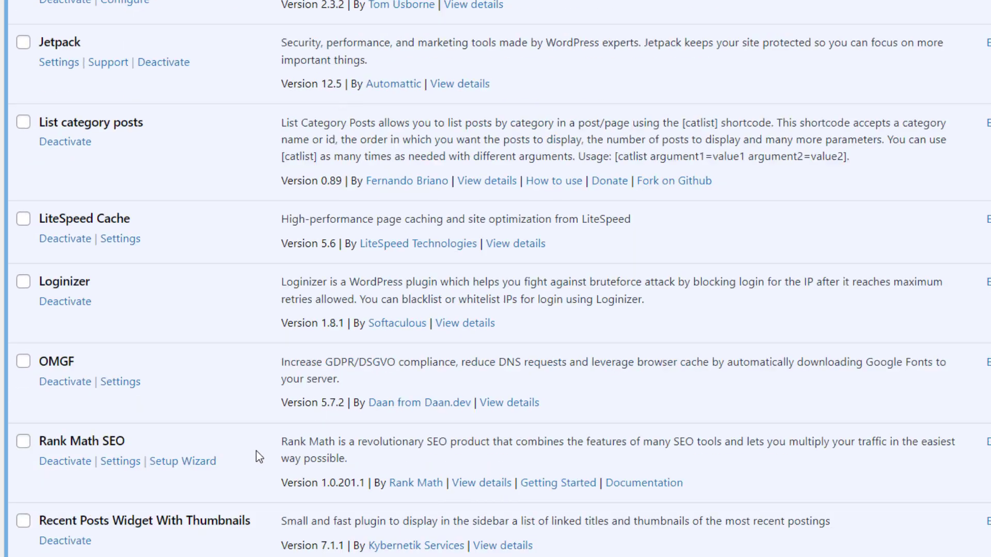
scroll(46, 226, up, 6)
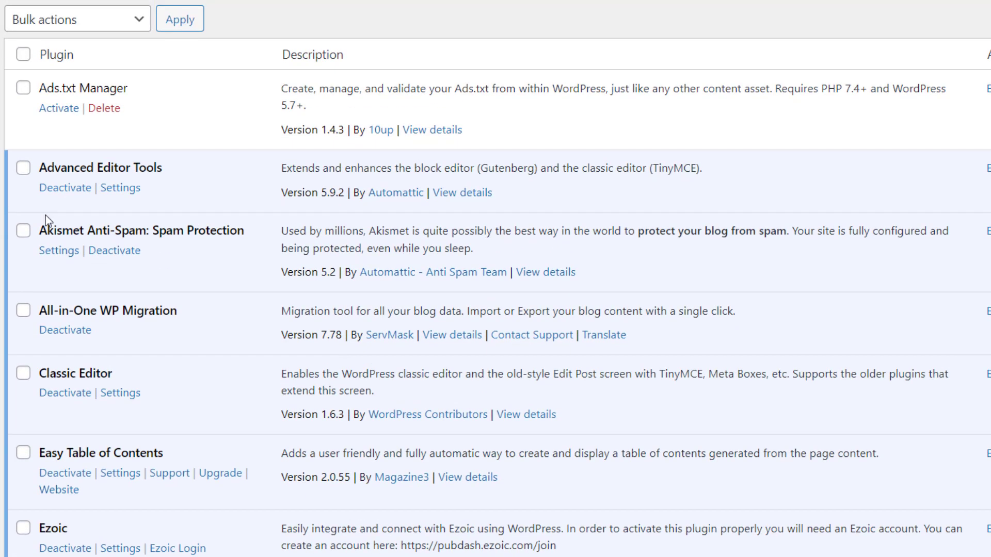
scroll(46, 216, down, 12)
scroll(47, 238, down, 6)
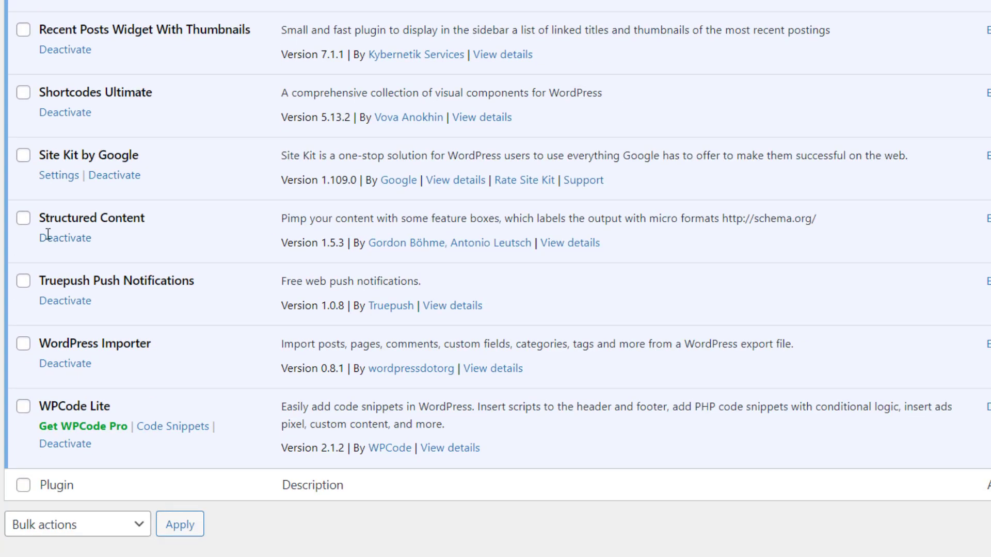
scroll(157, 350, up, 5)
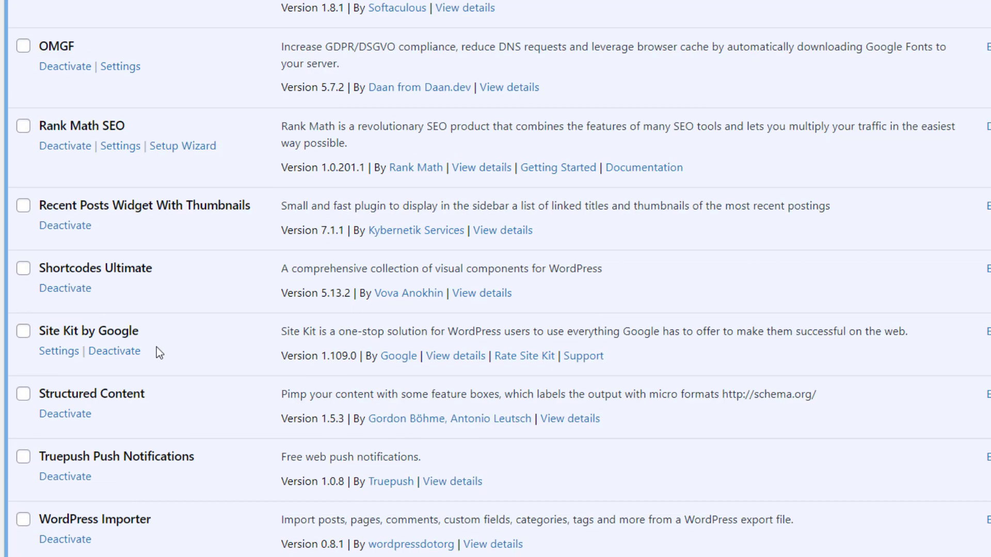
scroll(52, 179, up, 8)
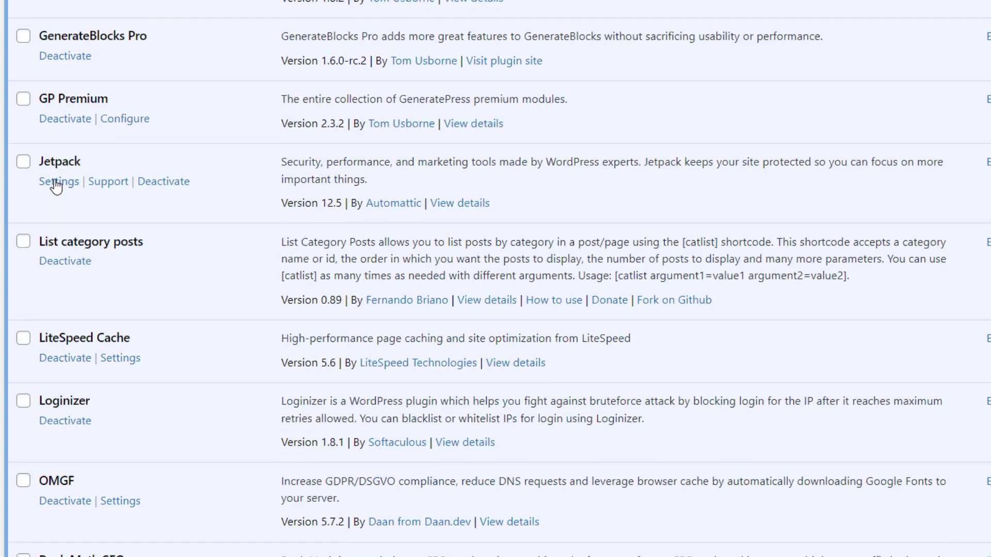
scroll(55, 184, up, 4)
click(120, 110)
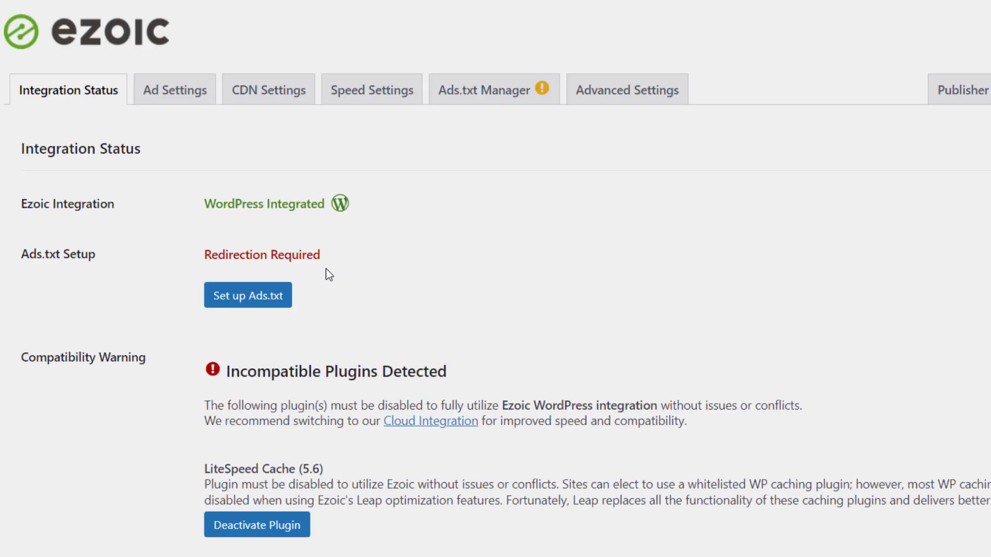
- Deactivate the incompatible LiteSpeed Cache plugin and reopen the Ezoic plugin's settings
scroll(287, 463, down, 2)
click(291, 447)
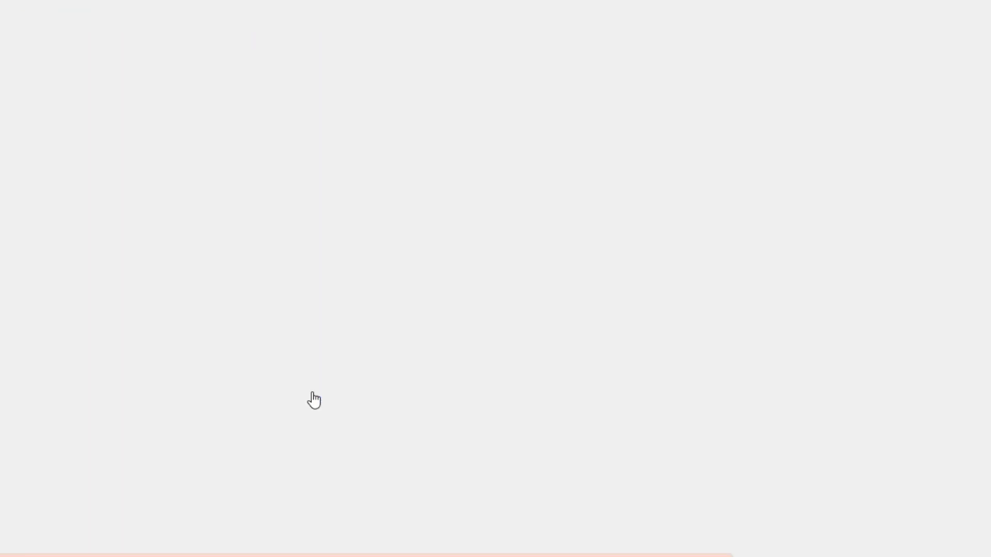
scroll(305, 398, down, 15)
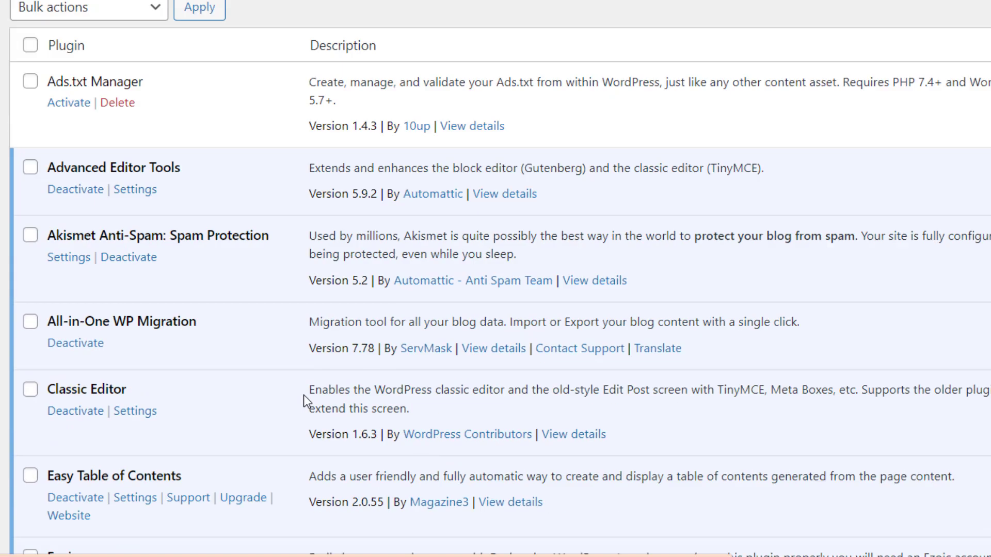
scroll(303, 395, up, 4)
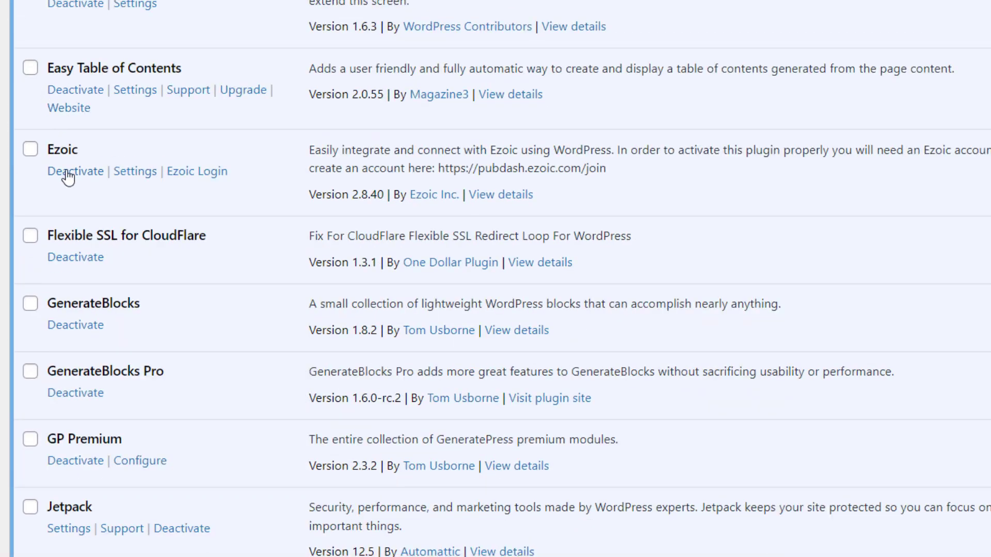
click(135, 171)
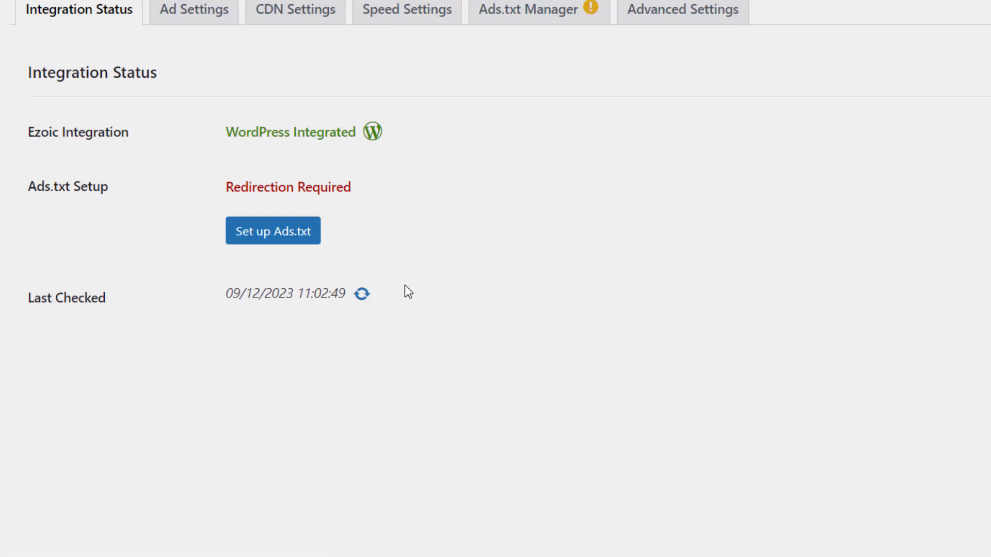
- Start the Ads.txt setup and open the linked site for finding the Ads.txt Manager ID
click(271, 241)
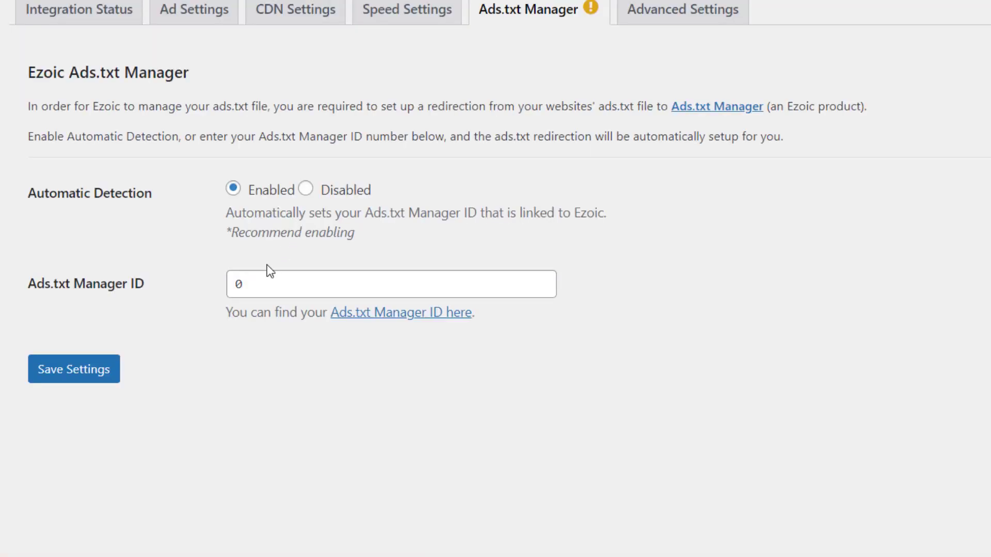
click(248, 284)
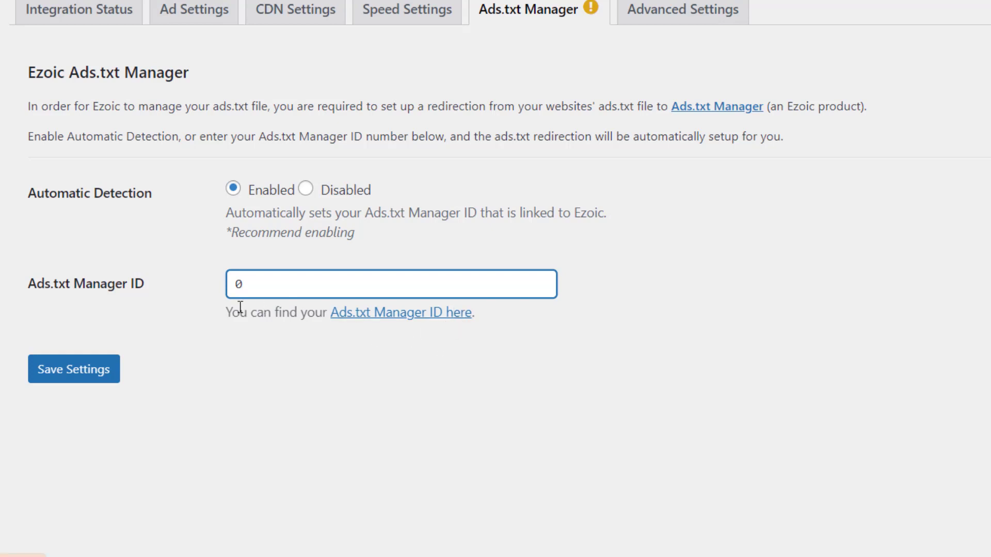
click(382, 316)
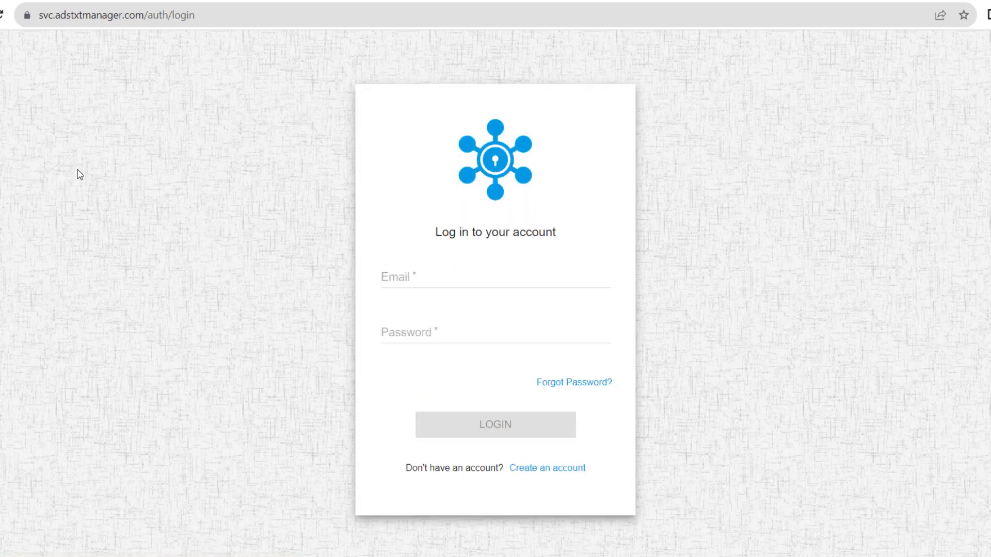
- Register a free AdsTxtManager account with the site name, company, full name, email and password, accept the terms and submit it
click(539, 468)
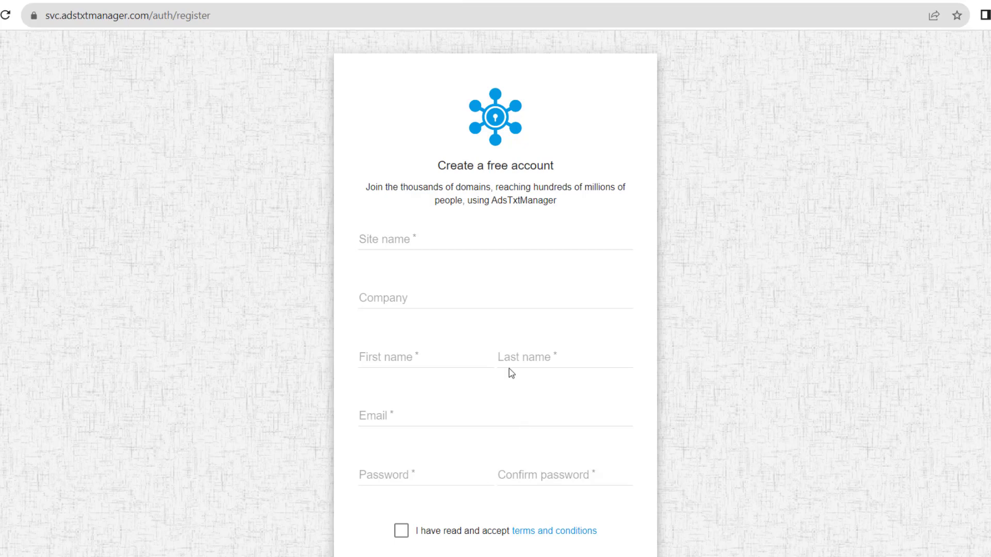
click(445, 236)
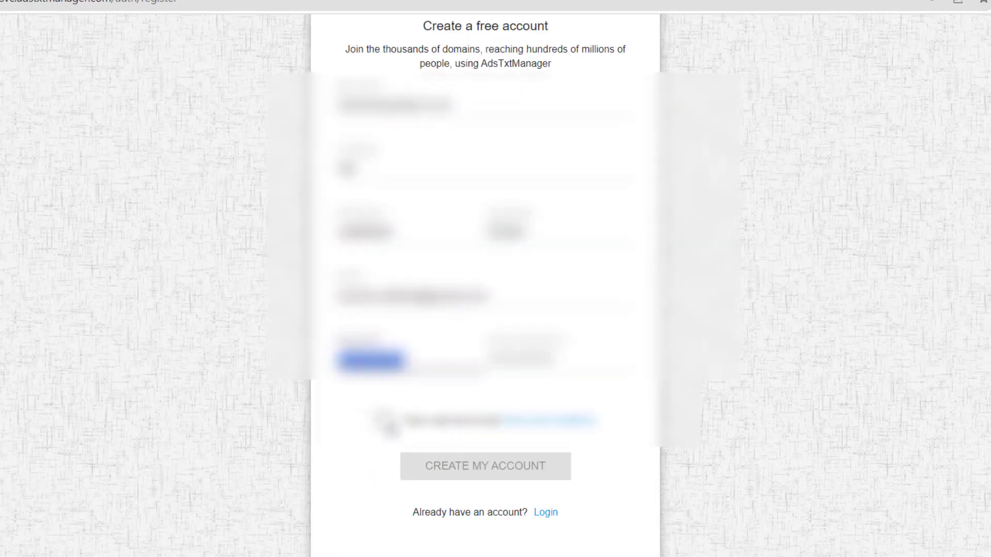
click(401, 404)
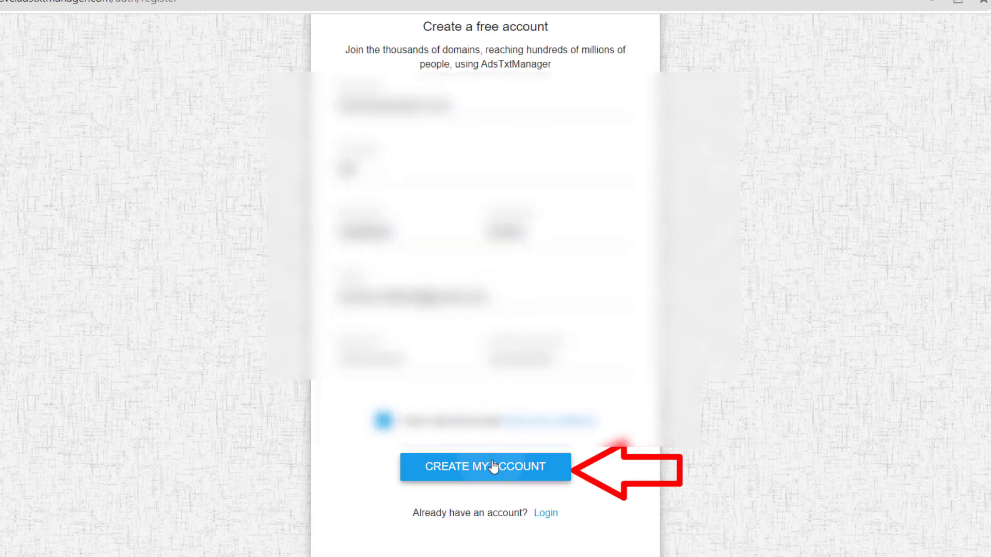
click(492, 467)
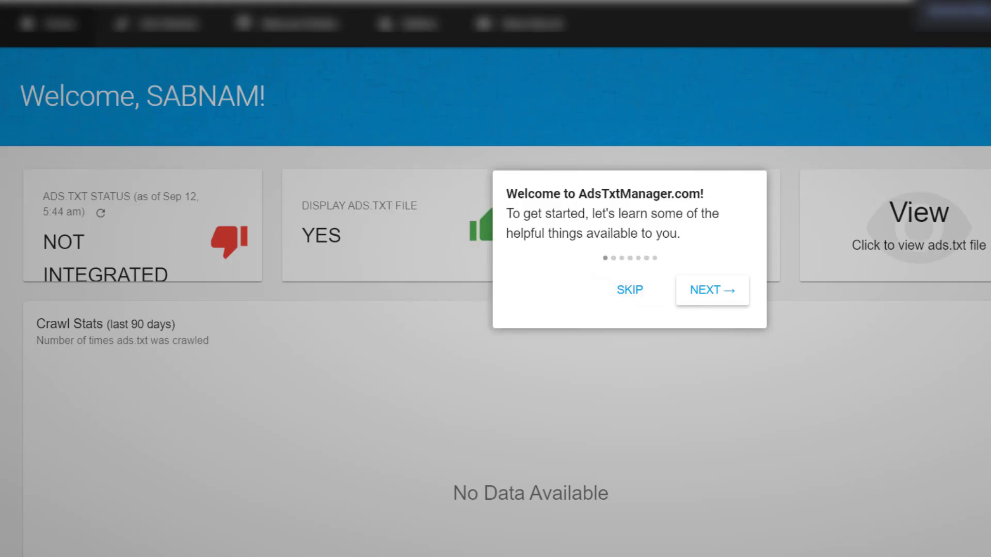
- Skip the AdsTxtManager welcome tour, look over the dashboard and open the Get Started setup
click(628, 291)
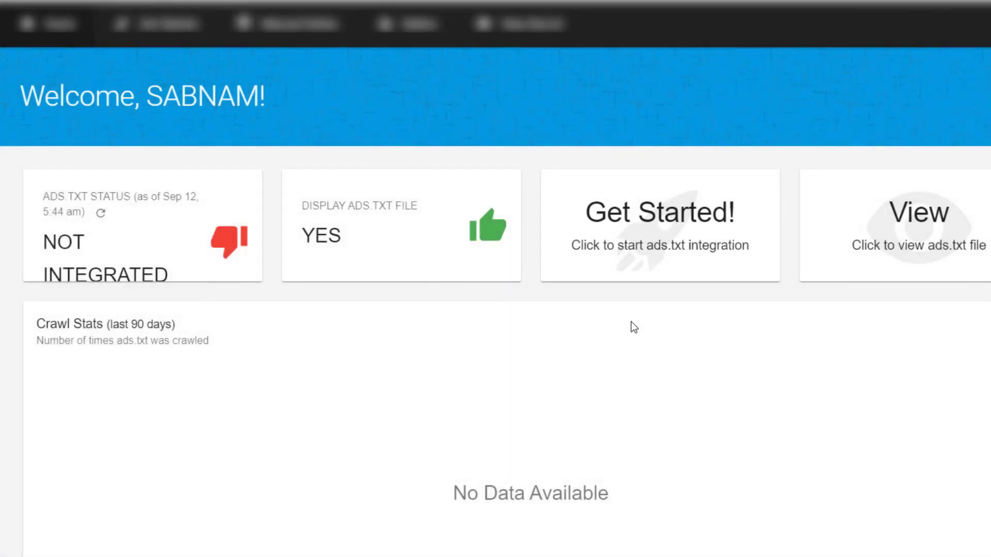
scroll(633, 327, down, 5)
scroll(635, 316, up, 5)
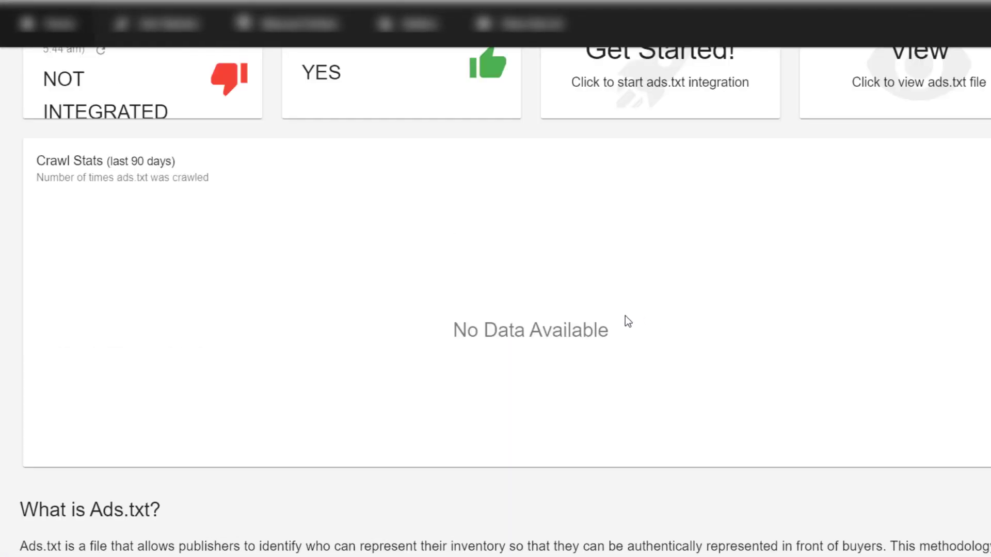
scroll(630, 361, down, 2)
click(58, 41)
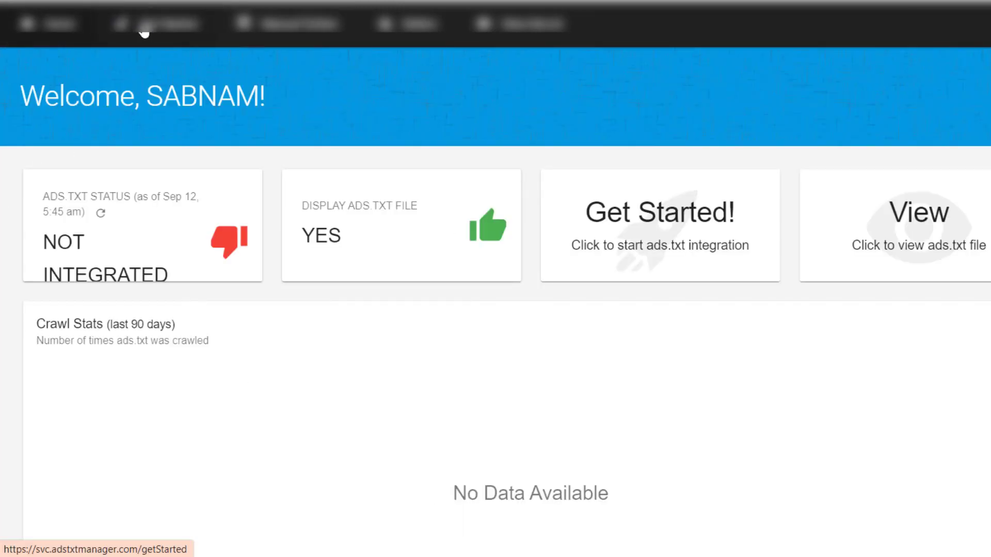
click(141, 27)
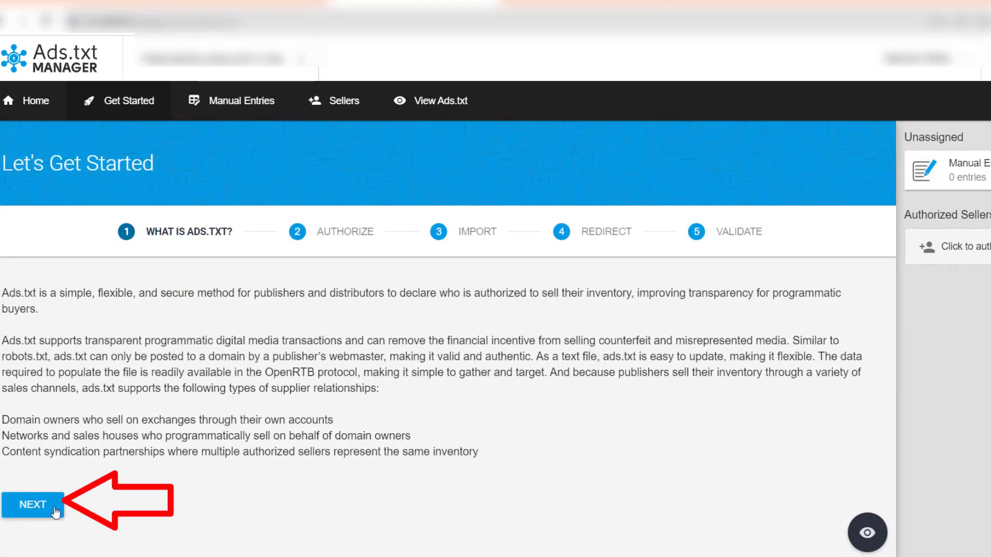
- Proceed past the ads.txt introduction and authorize the sellers Ezoic, Google Adsense and Google Ad Manager
click(55, 512)
scroll(403, 361, down, 2)
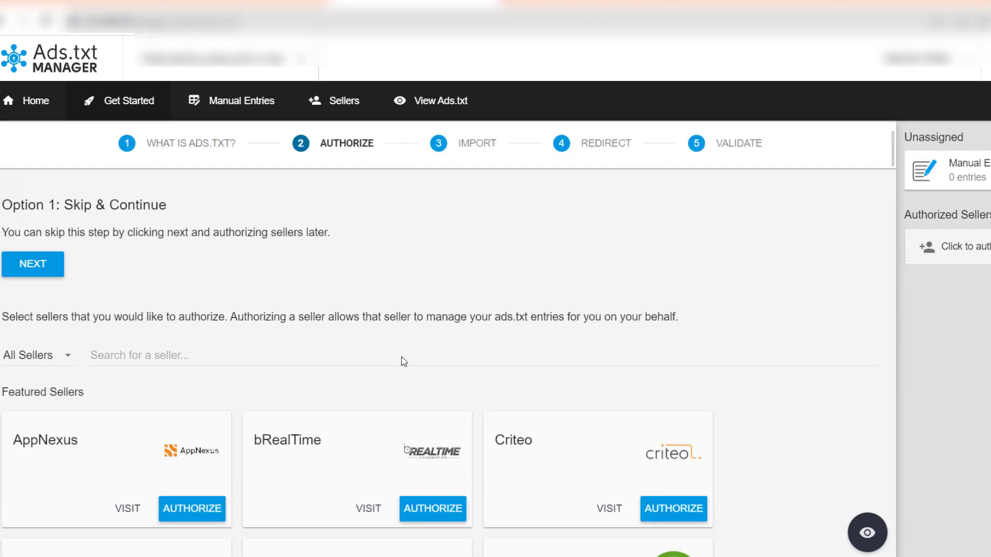
scroll(387, 305, down, 6)
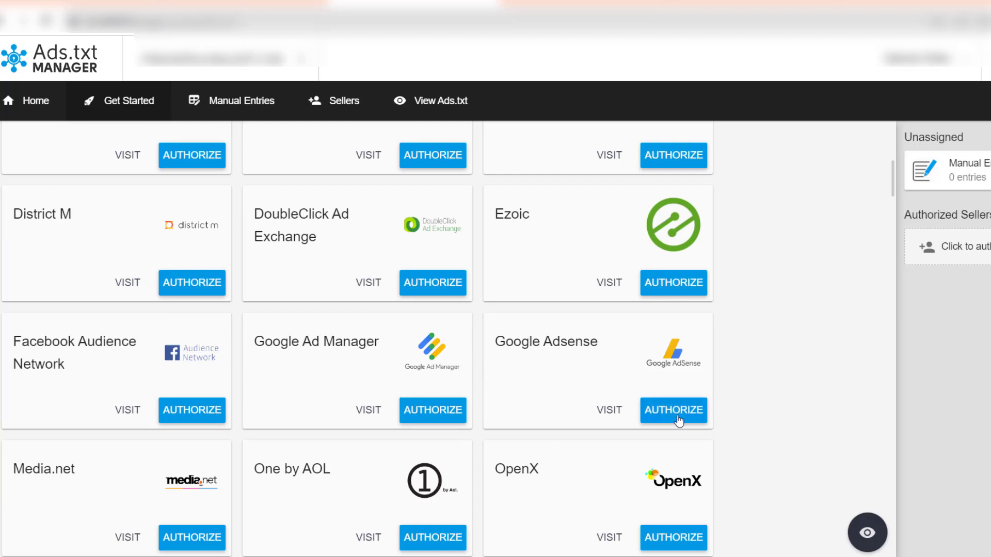
click(657, 287)
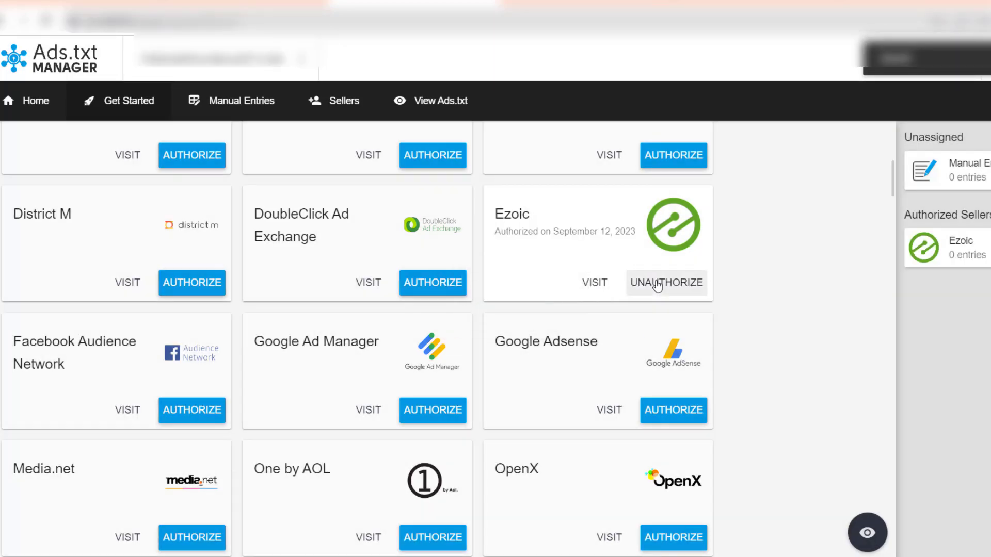
click(676, 412)
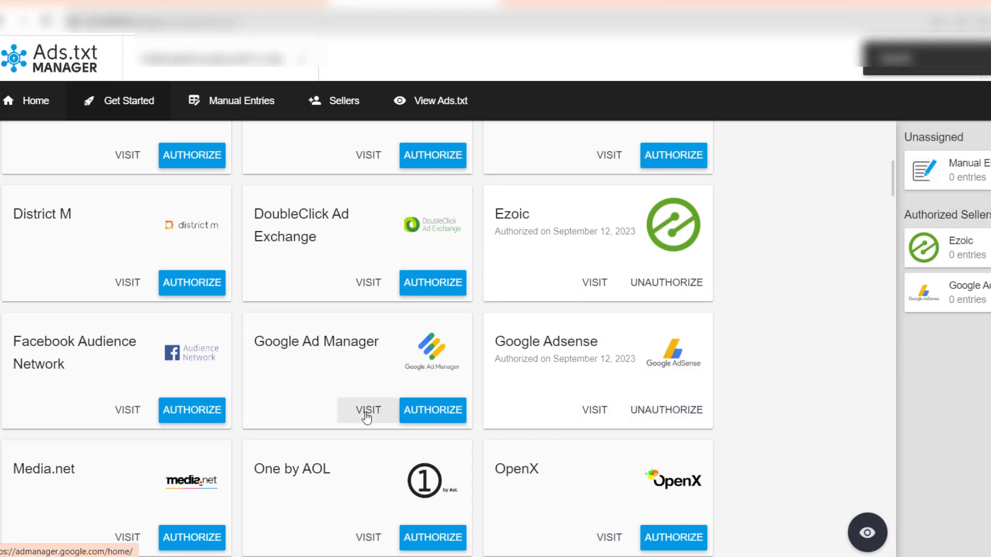
click(424, 413)
scroll(548, 309, up, 8)
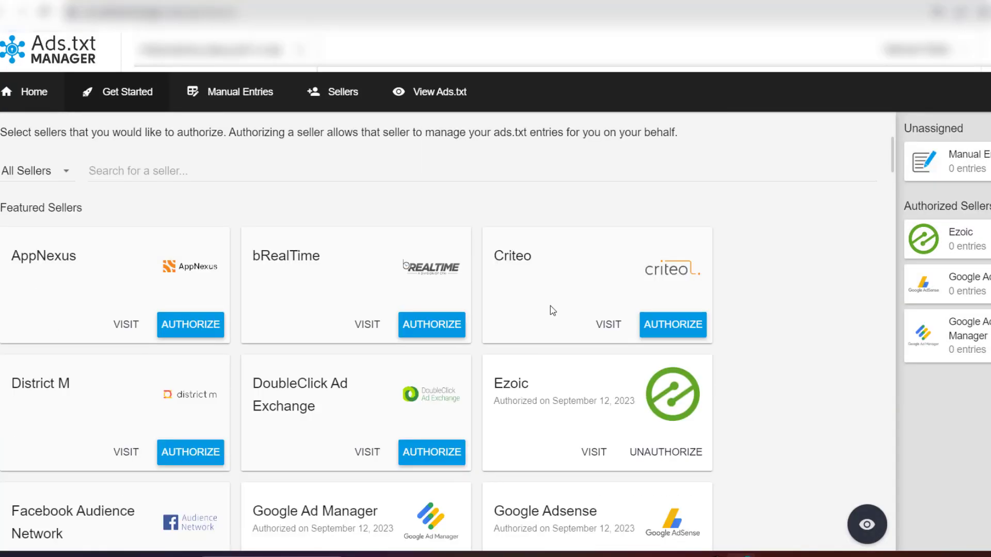
- Continue from seller authorization and skip the ads.txt import to reach the redirect stage
click(25, 353)
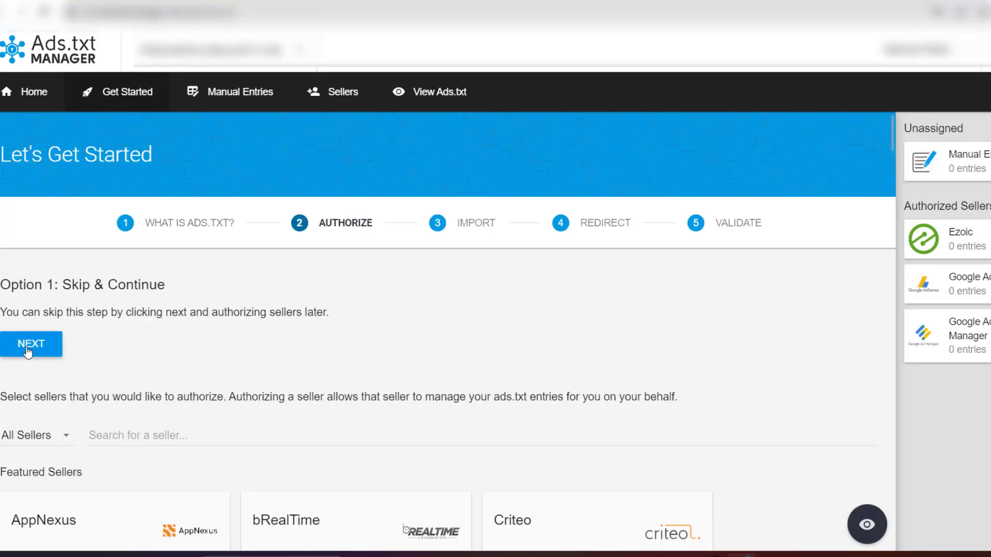
scroll(149, 371, down, 2)
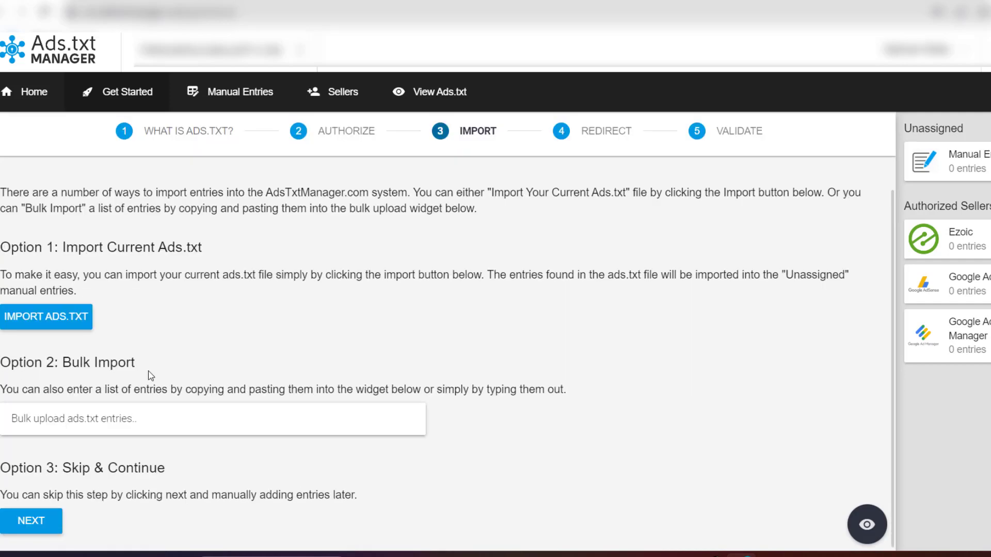
click(55, 518)
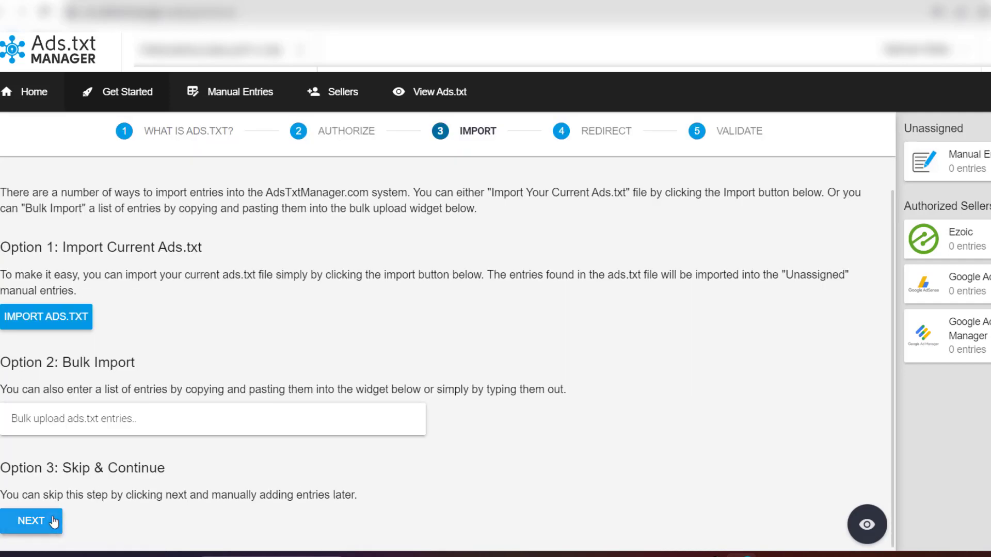
- Copy the Account ID into the Ezoic plugin's Ads.txt Manager ID setting in WordPress and save the settings
drag(76, 366, 17, 370)
right_click(60, 373)
click(70, 386)
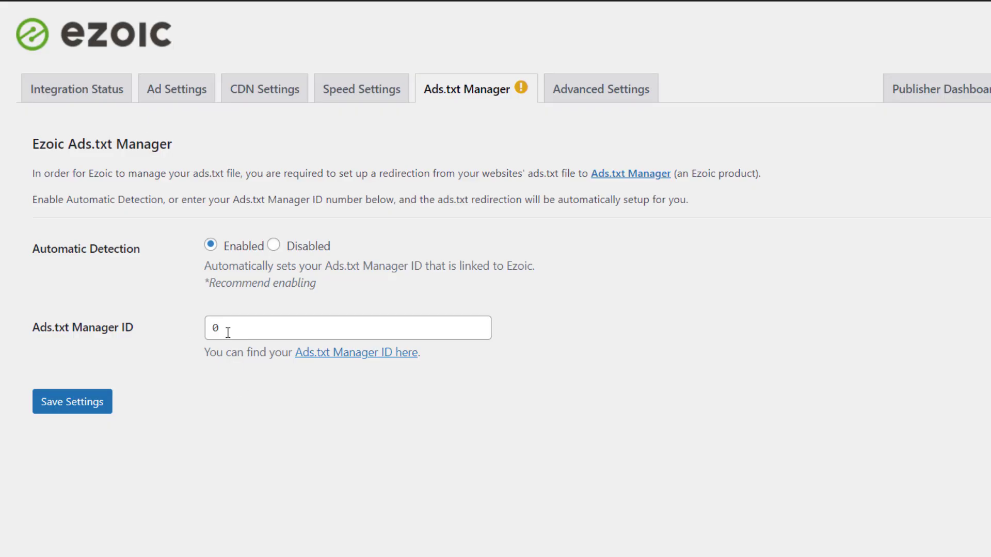
drag(227, 336, 189, 334)
key(ctrl+v)
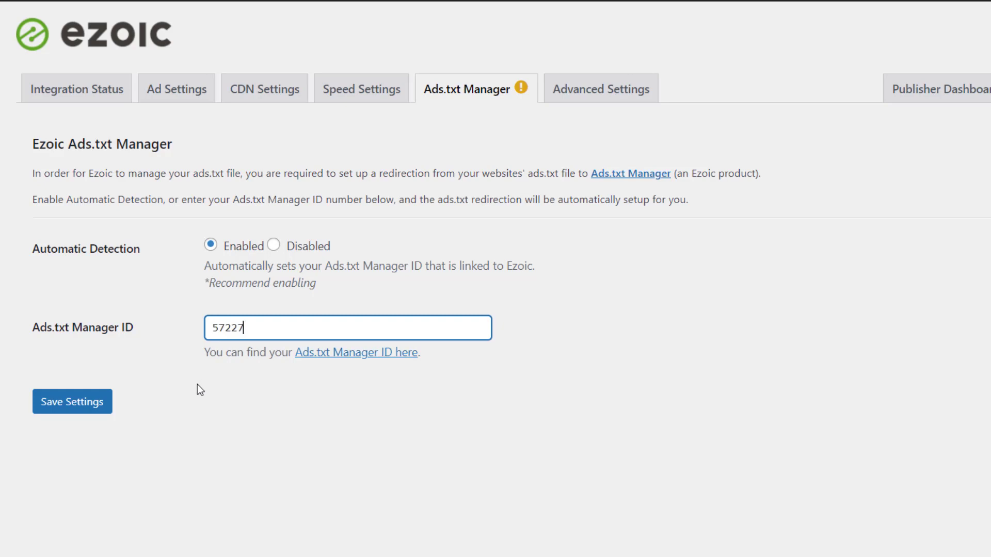
click(88, 410)
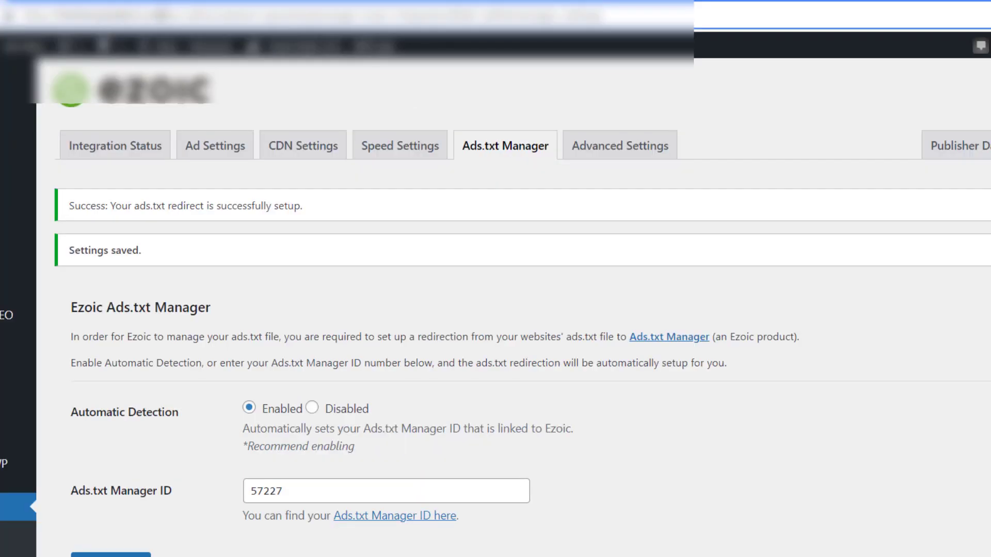
- Load the website's /ads.txt address to check the redirected seller entries, and return to the Ezoic plugin's settings
drag(166, 14, 601, 15)
key(ctrl+v)
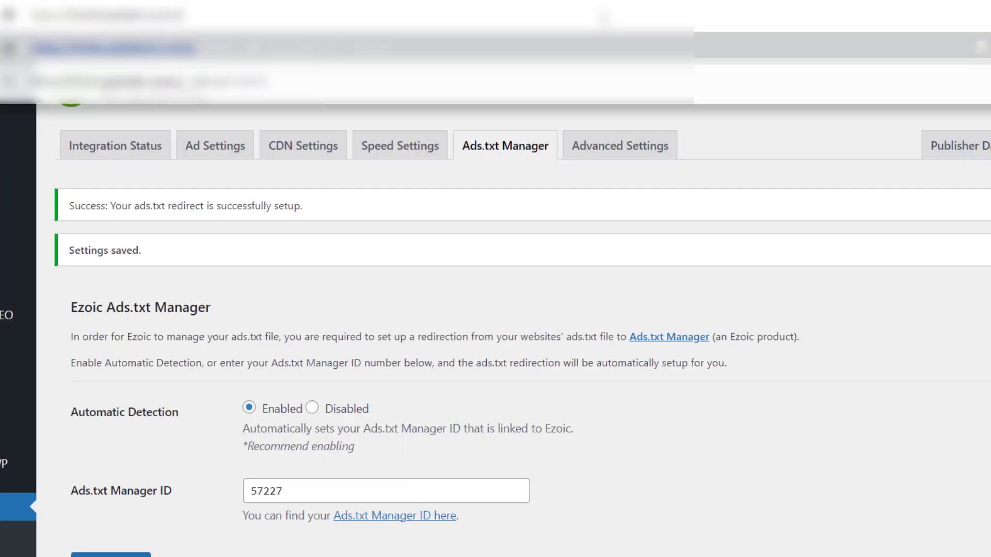
text(/a)
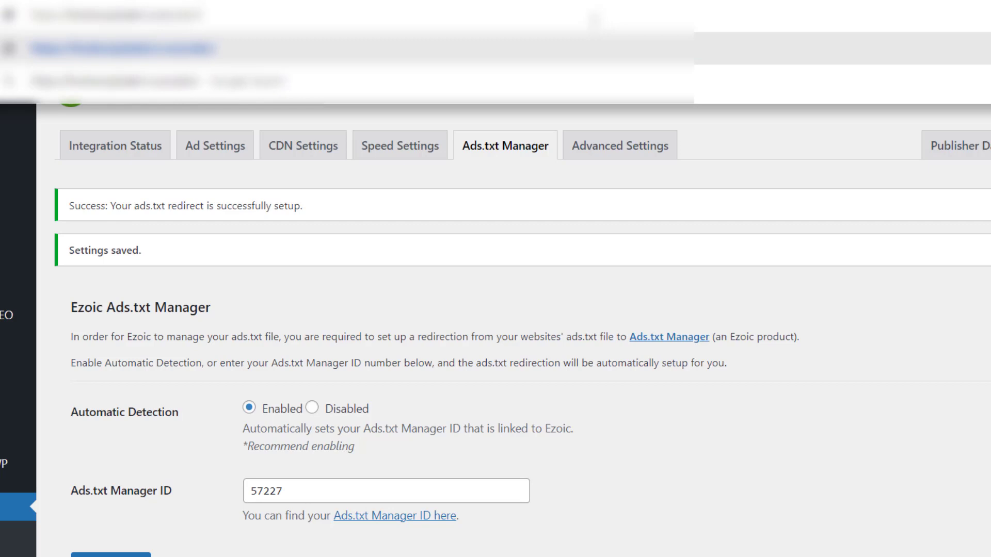
text(ds.txt)
key(Return)
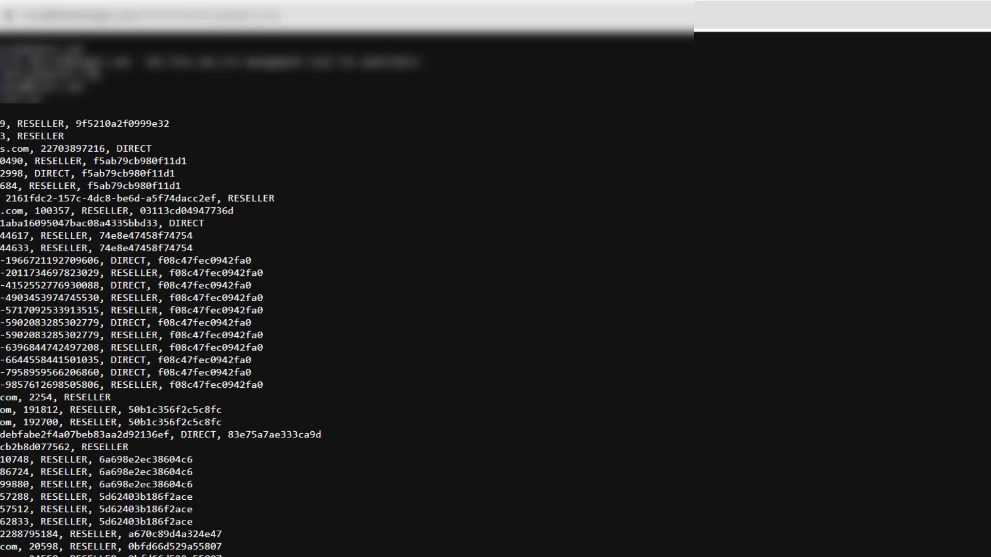
scroll(161, 330, down, 2)
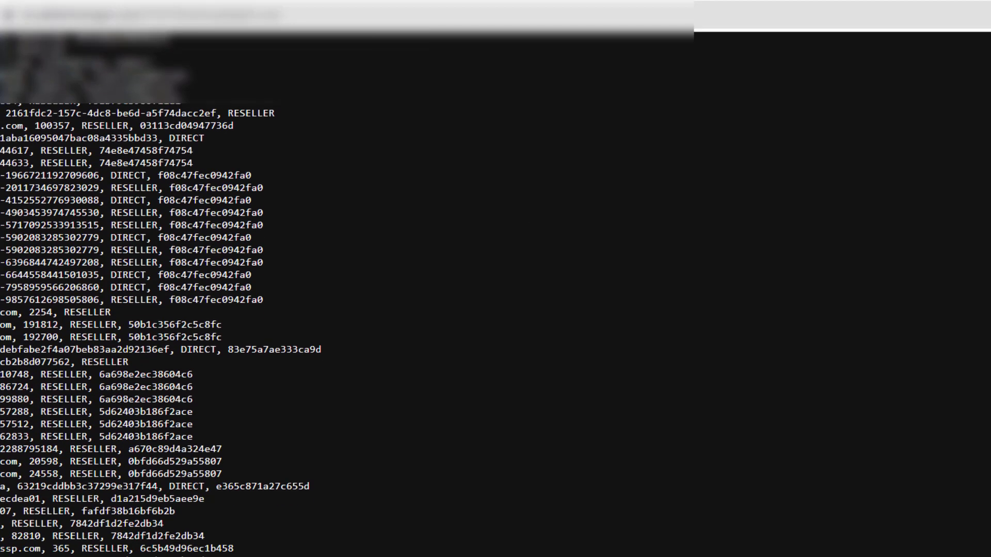
scroll(161, 330, up, 2)
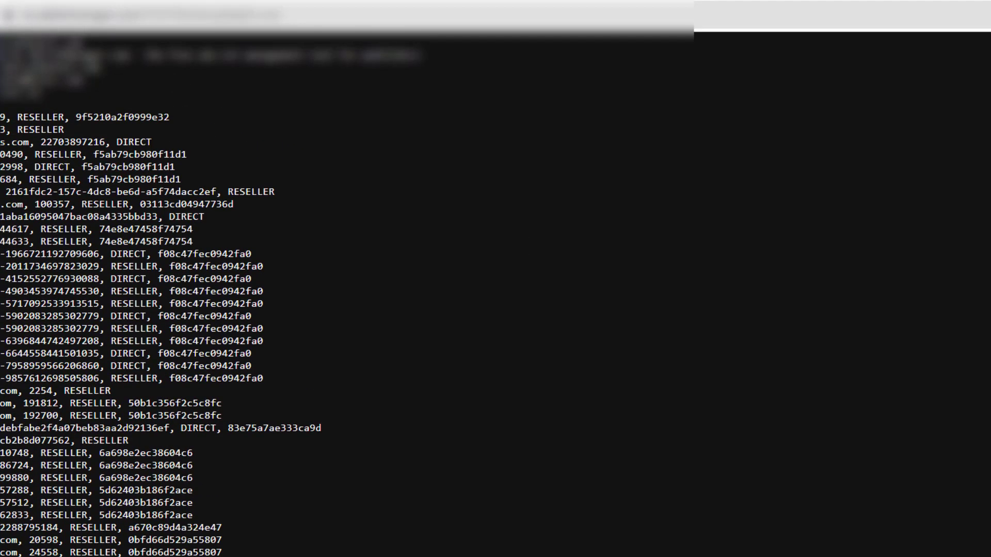
key(alt+Left)
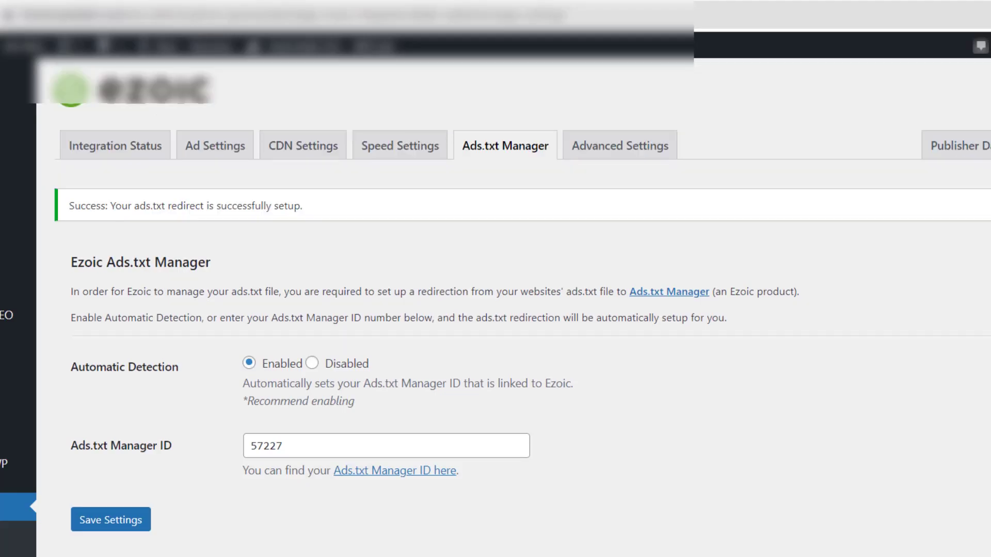
- Switch back to Ads.txt Manager, proceed from the redirect stage to validation and re-validate the site
key(ctrl+Tab)
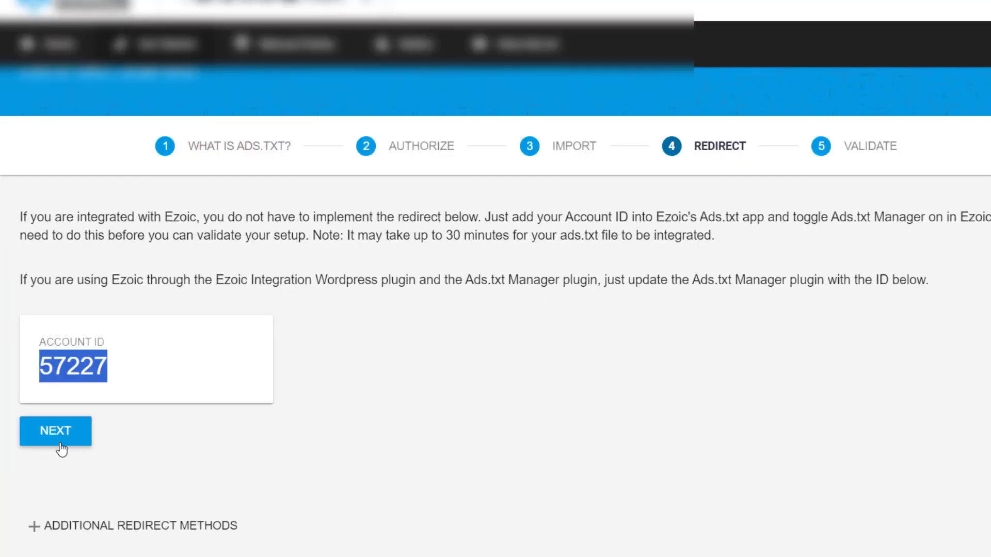
click(62, 449)
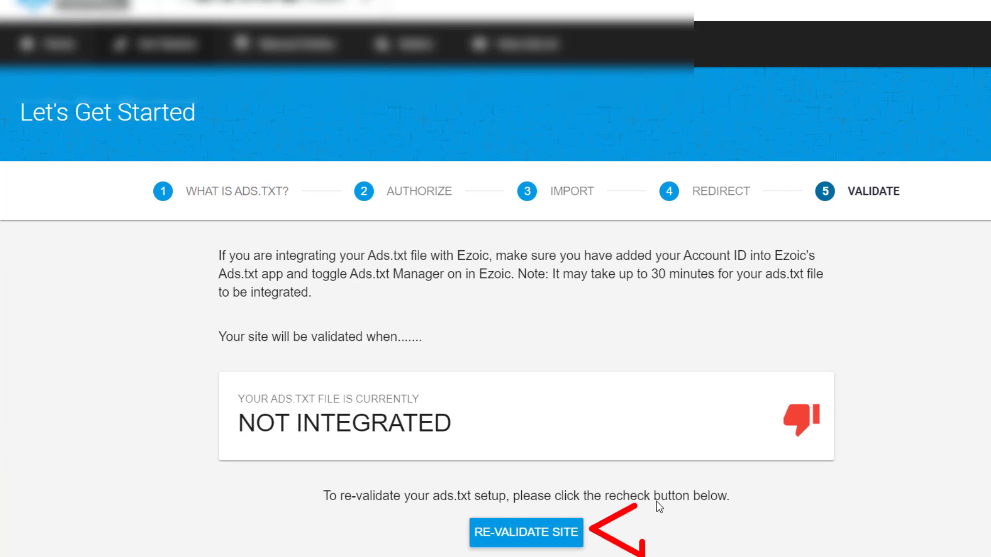
click(548, 531)
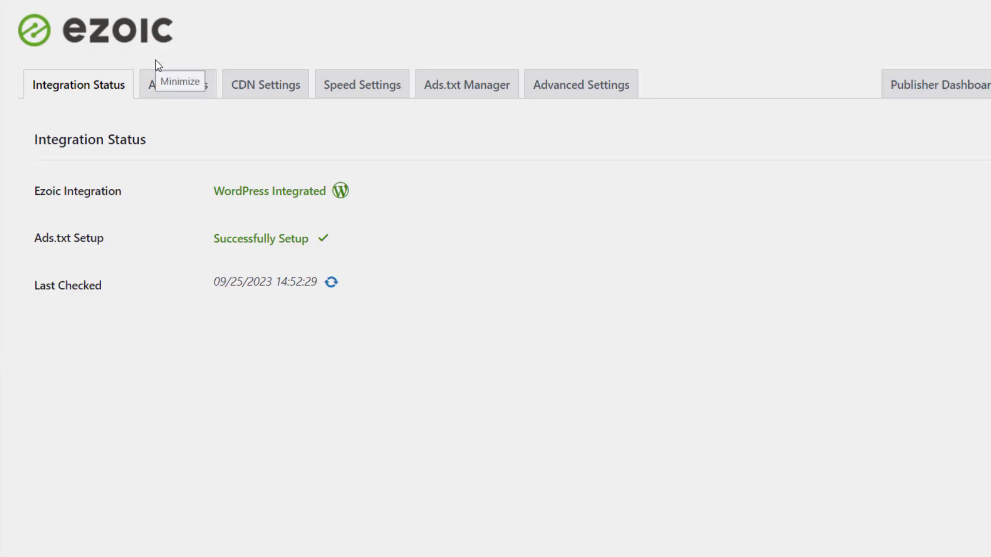
- Check the Ezoic integration and Ads.txt setup entries in the plugin's integration status
drag(212, 192, 335, 192)
drag(206, 238, 334, 228)
click(334, 228)
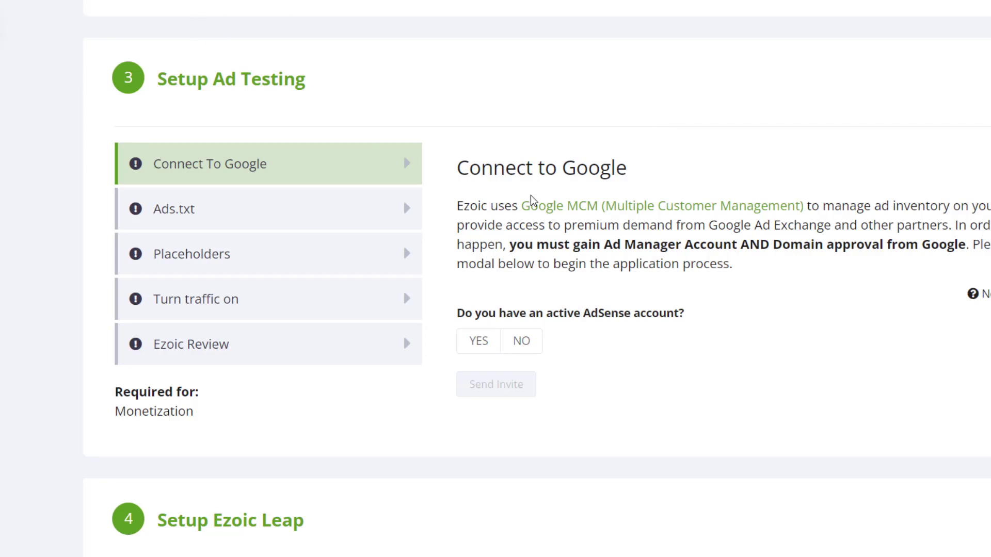
- In Ezoic's Connect to Google setup, answer Yes to having an active AdSense account and an Ad Manager account, and review the required fields
drag(457, 159, 636, 177)
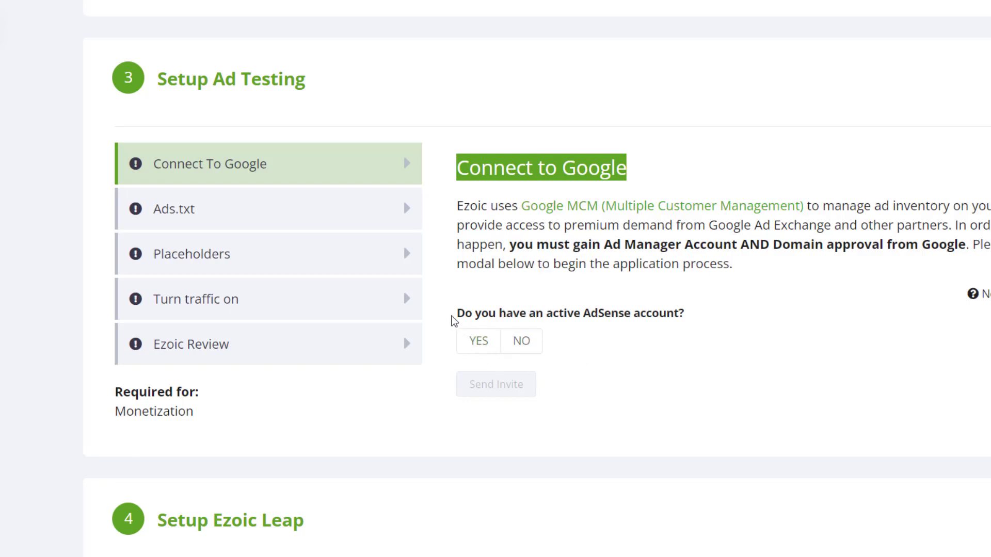
drag(454, 314, 706, 315)
click(478, 342)
scroll(521, 320, down, 2)
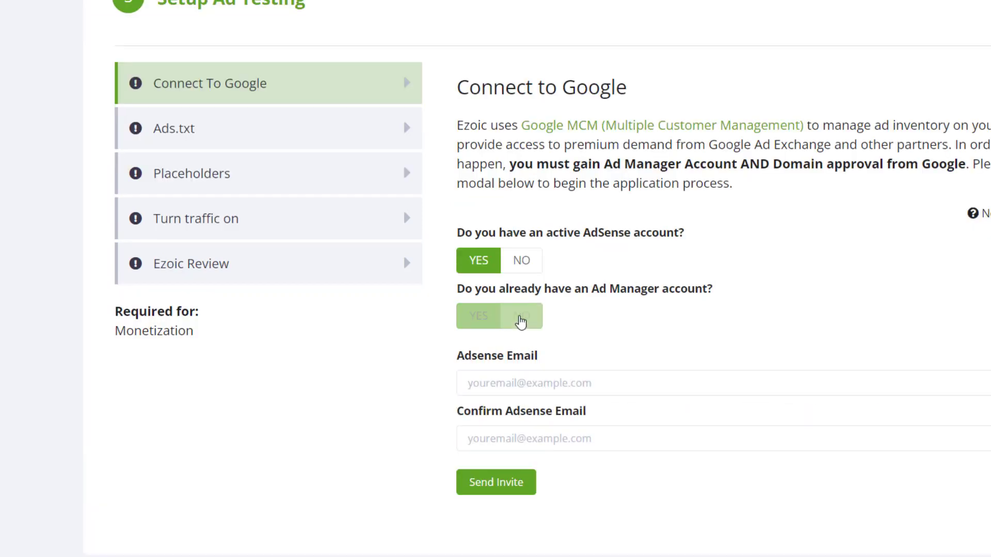
click(521, 317)
click(479, 318)
scroll(496, 354, down, 4)
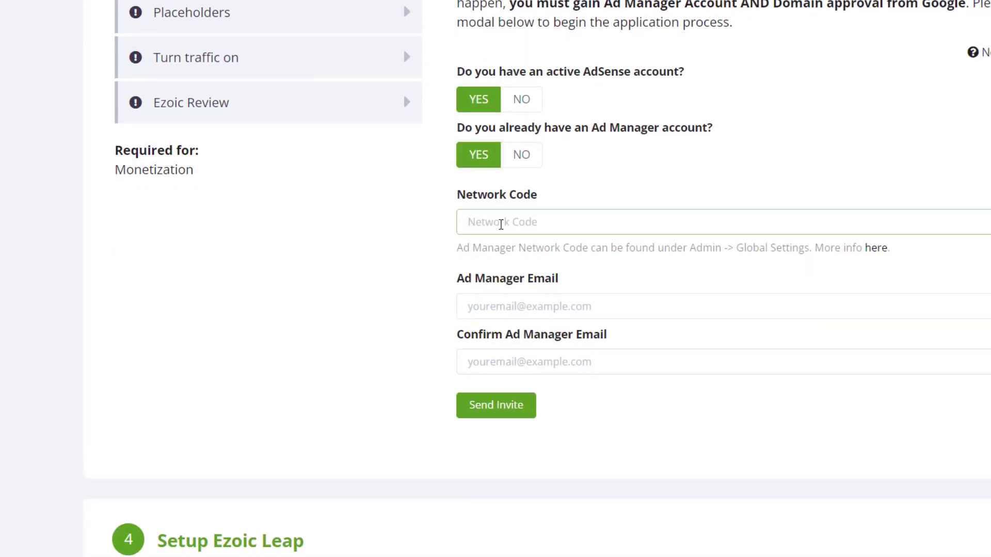
click(500, 223)
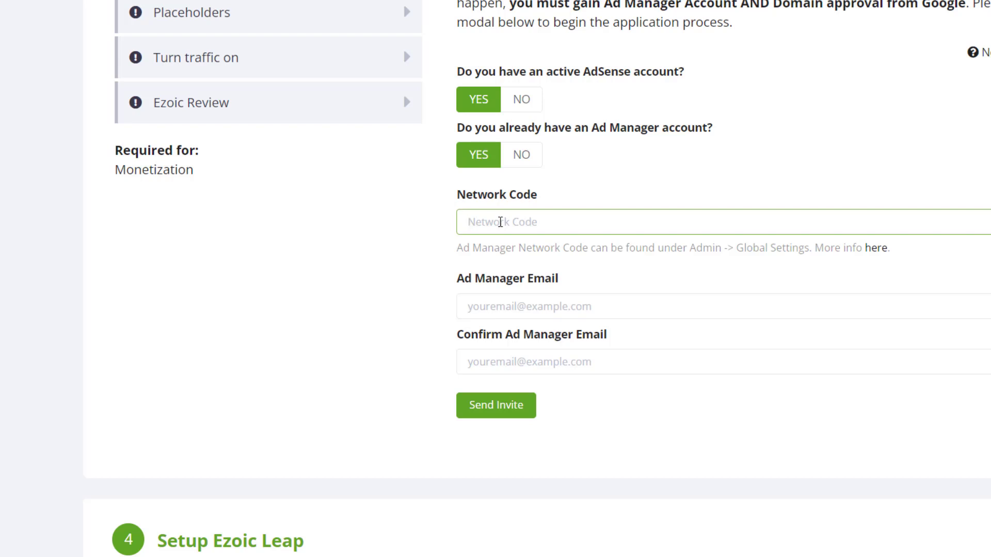
scroll(500, 221, up, 2)
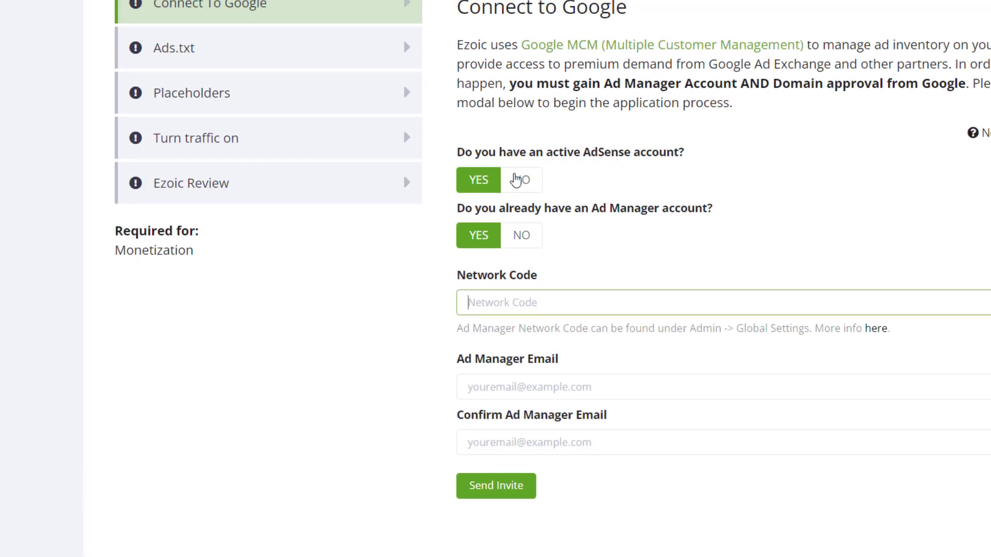
scroll(516, 221, up, 4)
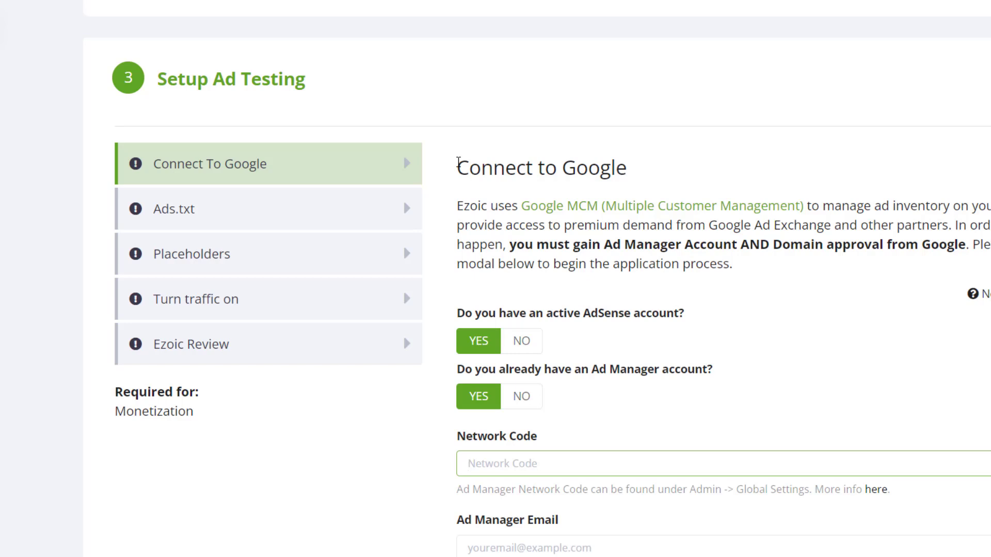
- Copy the network code from Google Ad Manager and paste it into Ezoic's Network Code field under Connect to Google
scroll(458, 163, down, 2)
drag(457, 288, 684, 287)
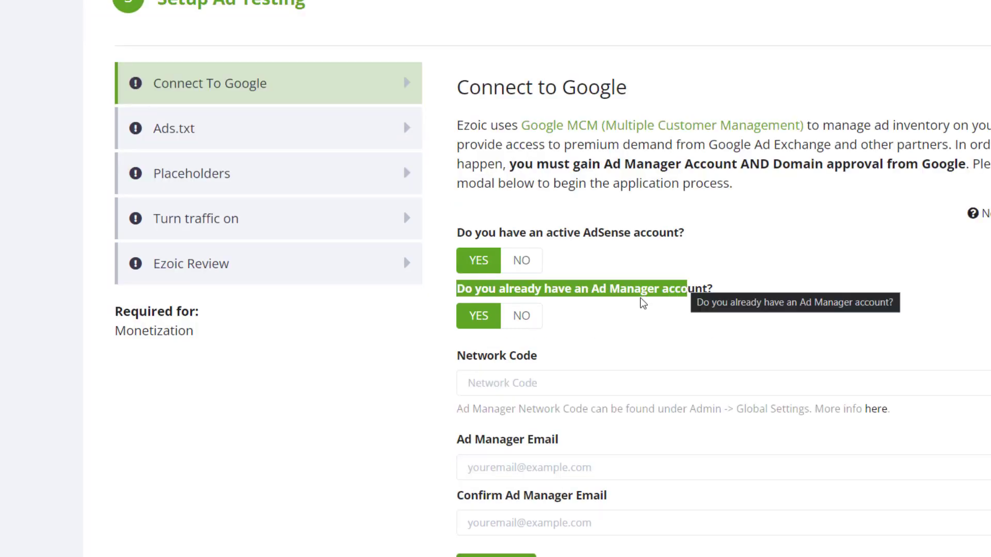
drag(713, 290, 466, 285)
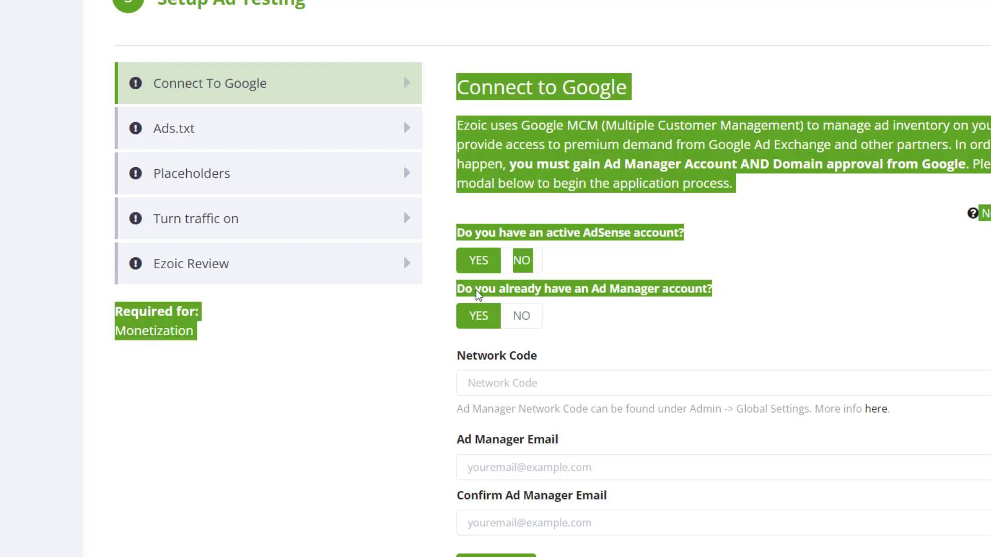
click(476, 293)
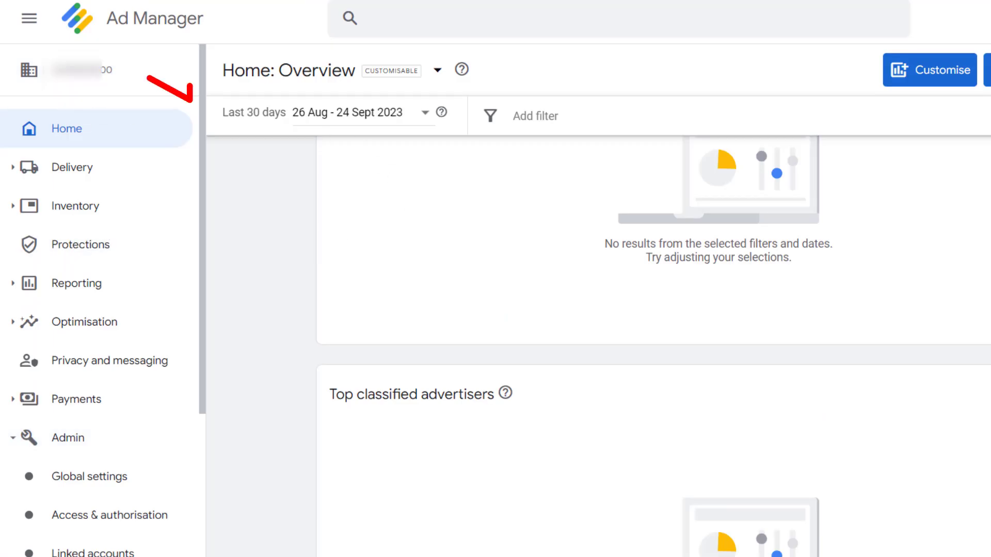
right_click(310, 1)
click(343, 66)
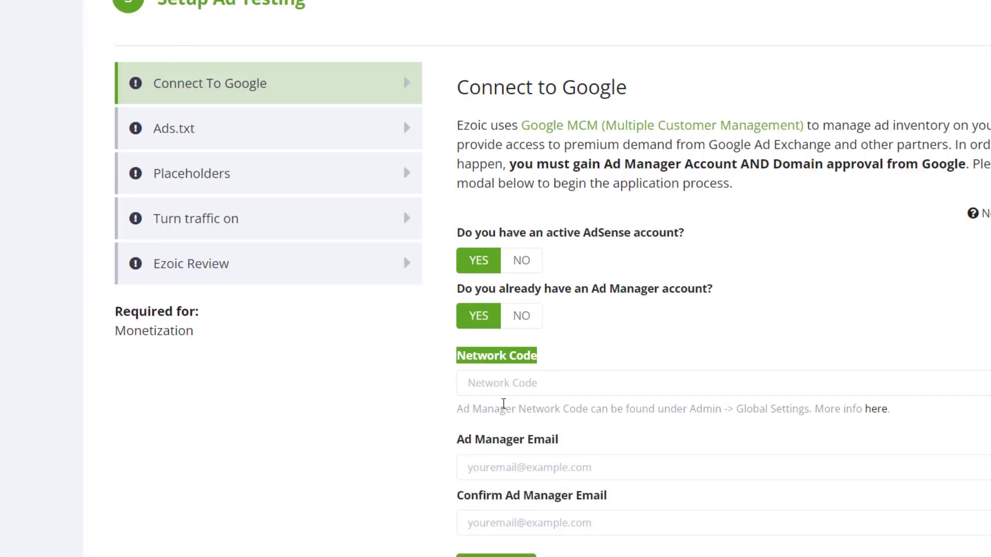
click(515, 383)
right_click(515, 384)
click(554, 238)
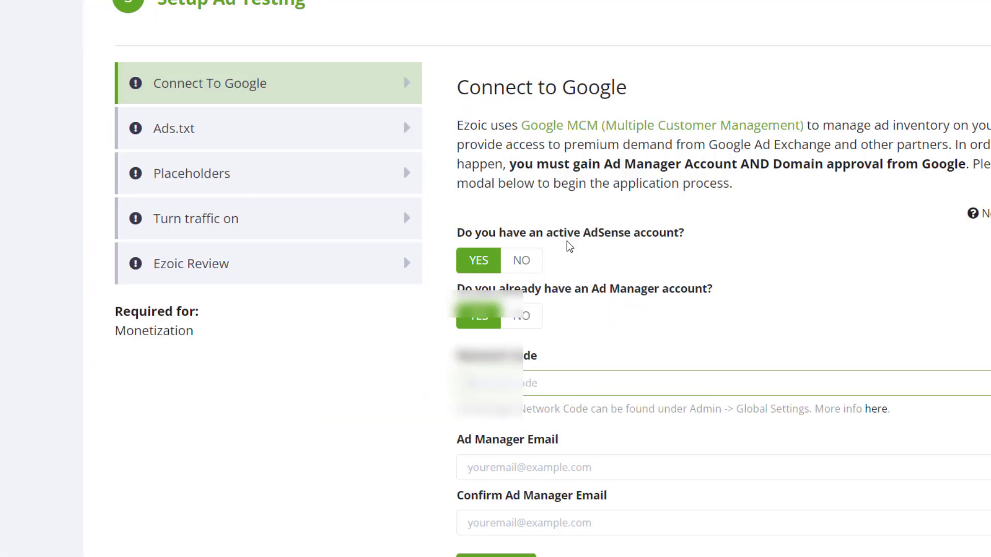
- Enter the account's email in both the Ad Manager Email and Confirm Ad Manager Email fields, and send the invite
scroll(626, 402, down, 2)
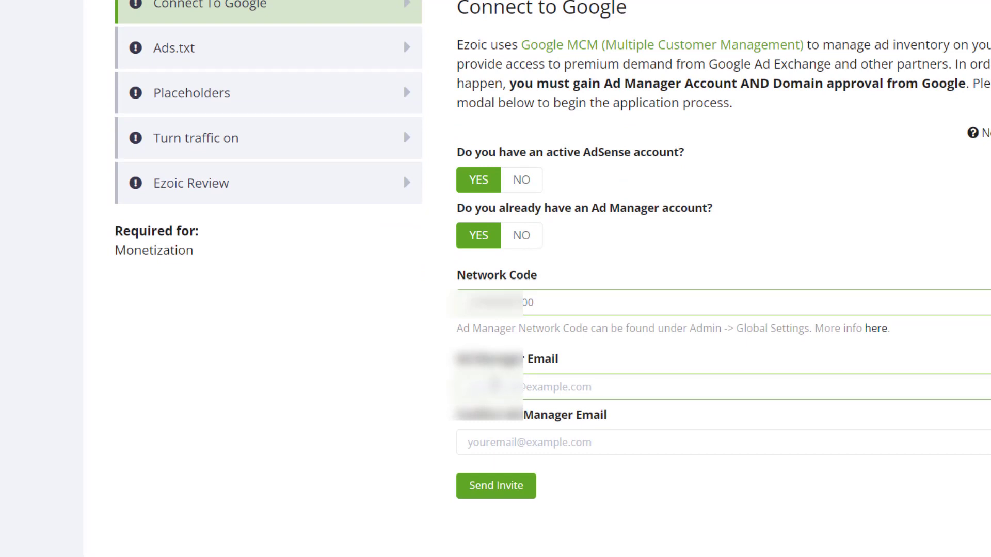
click(568, 387)
key(ctrl+v)
click(508, 437)
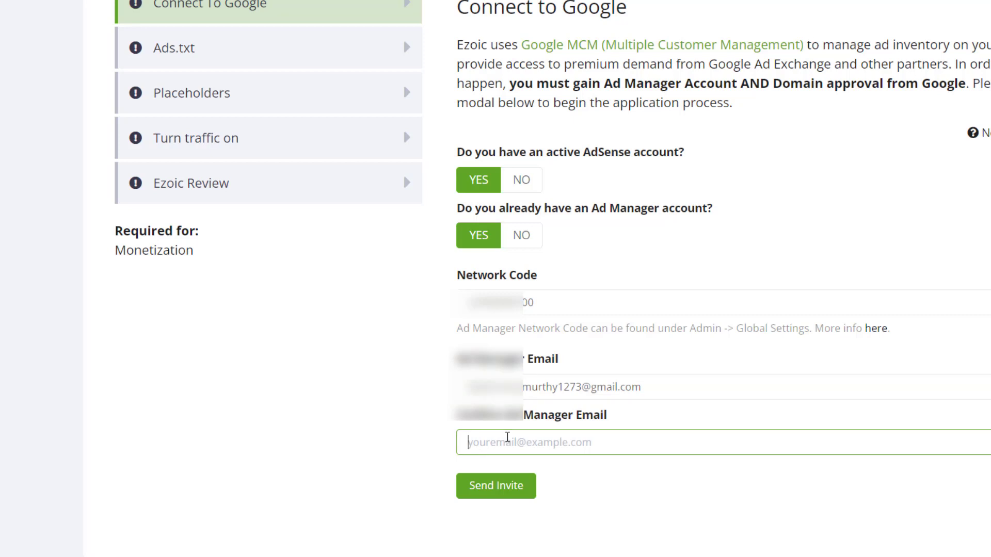
key(ctrl+v)
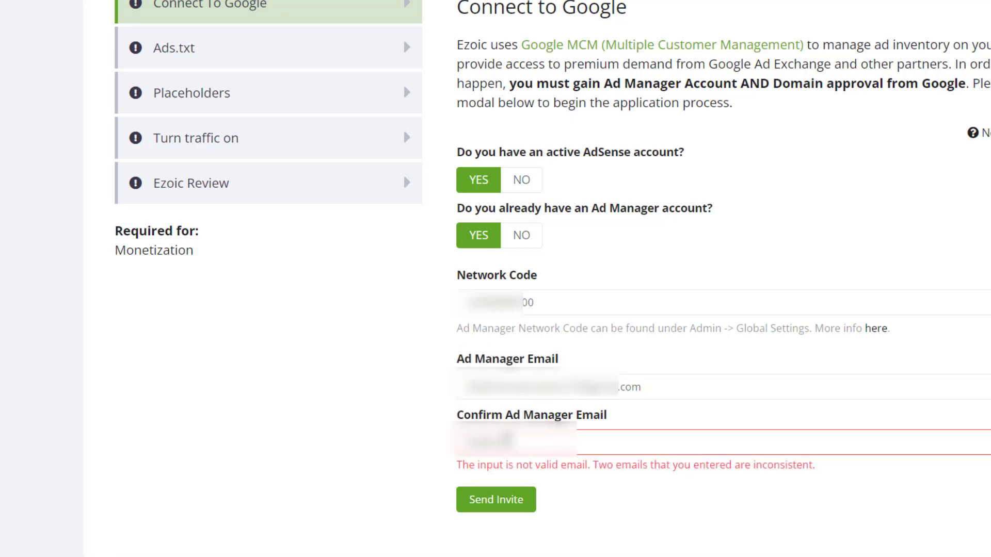
text(@gmail.co)
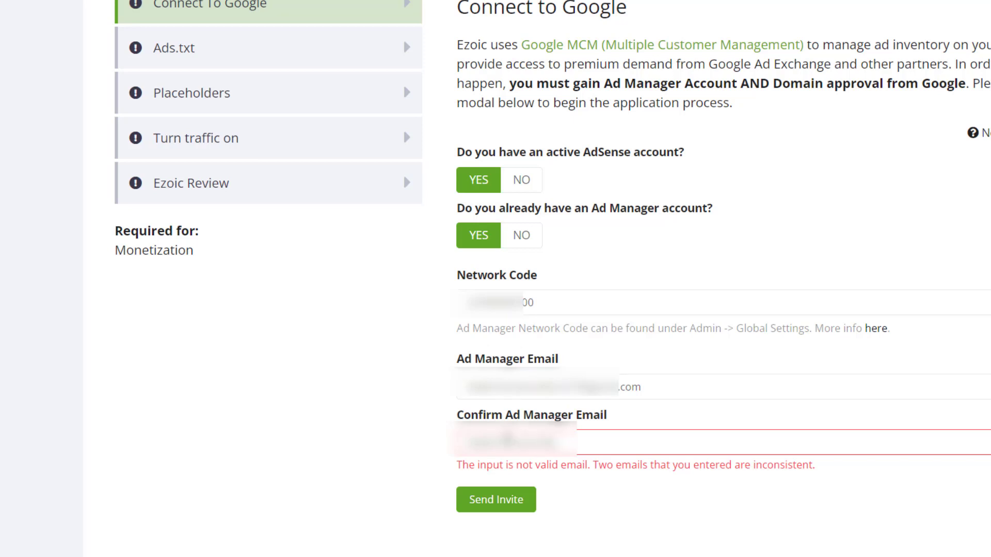
text(m)
click(504, 494)
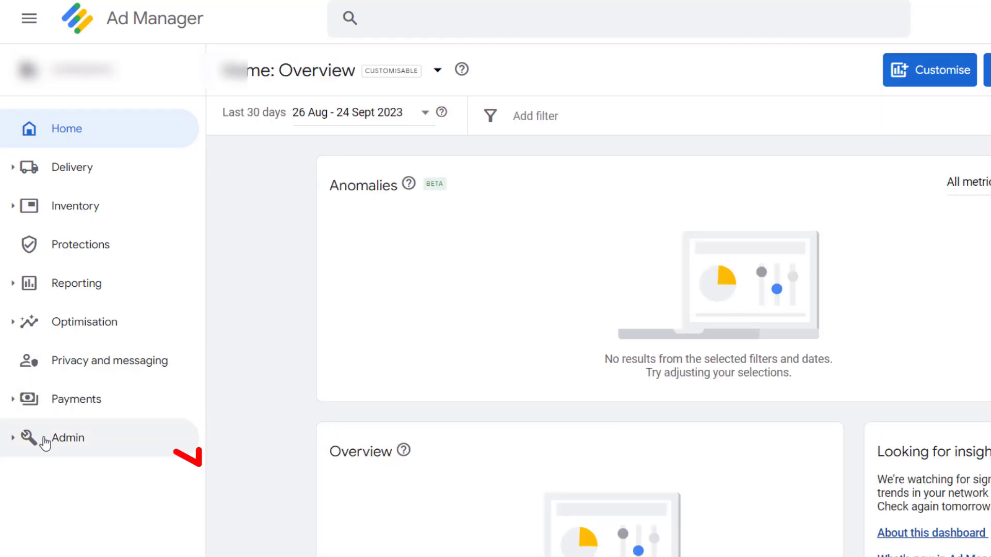
- In Google Ad Manager, open the Multiple Customer Management page of the Admin settings
click(45, 440)
scroll(49, 436, down, 5)
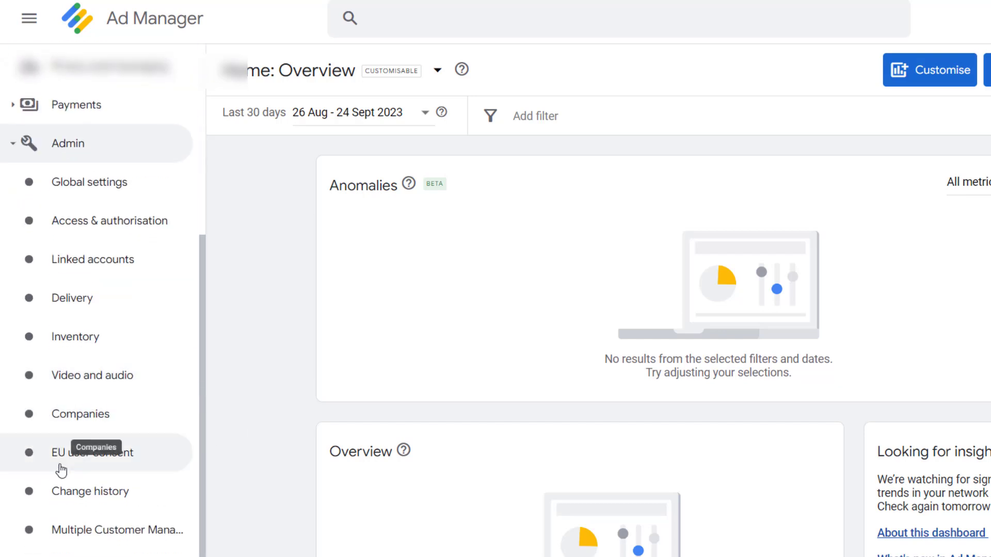
click(101, 538)
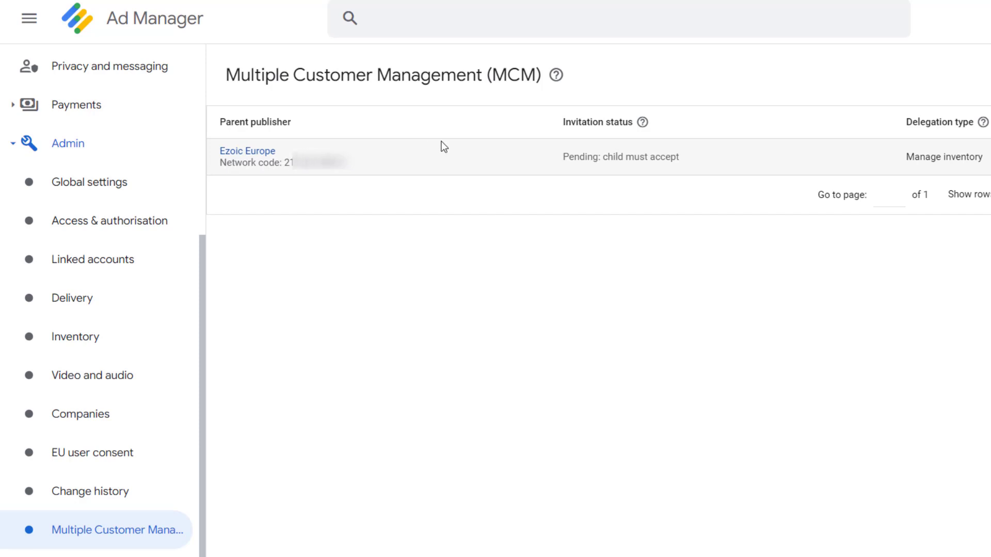
- Open the pending Ezoic Europe parent publisher invitation, review its authorization terms and accept it
drag(563, 161, 671, 169)
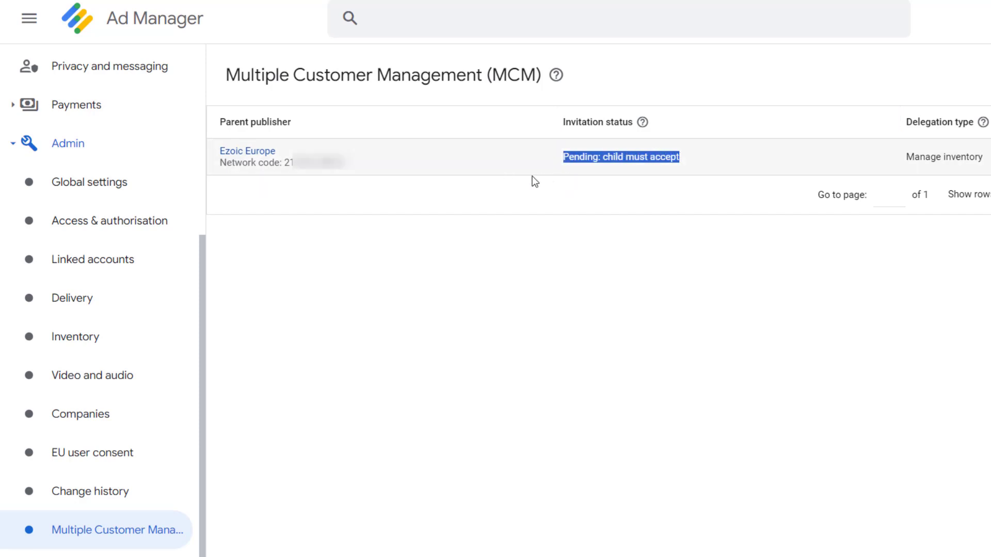
click(250, 155)
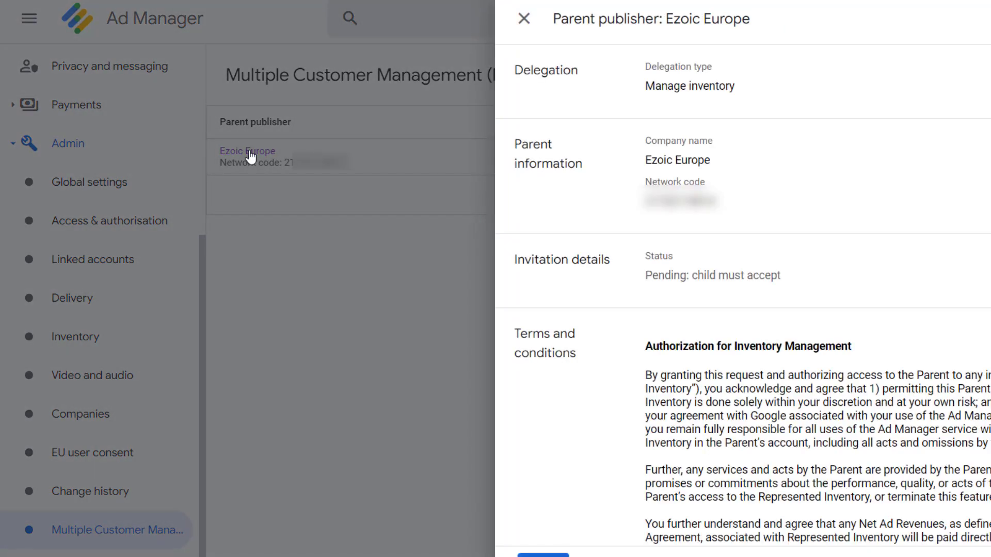
scroll(847, 312, down, 5)
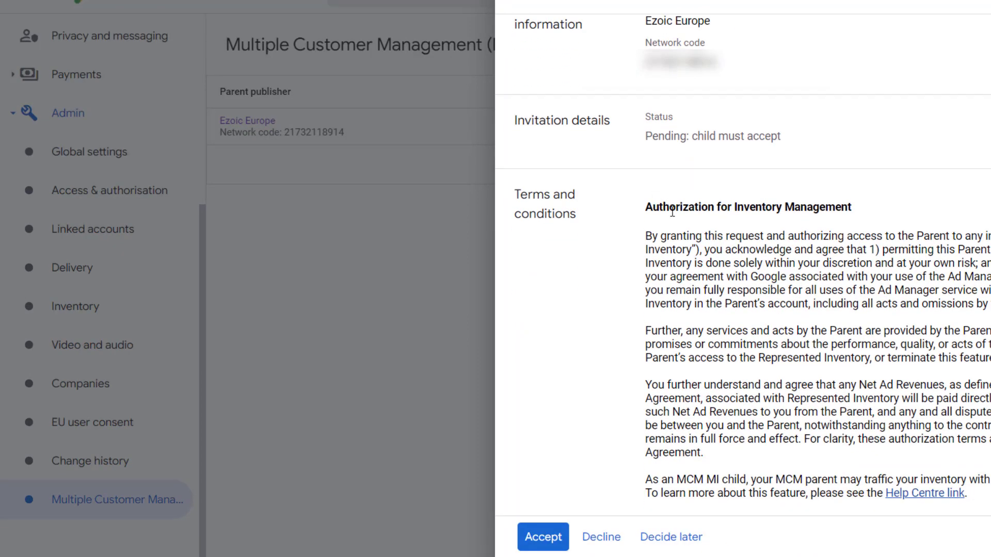
scroll(709, 105, up, 2)
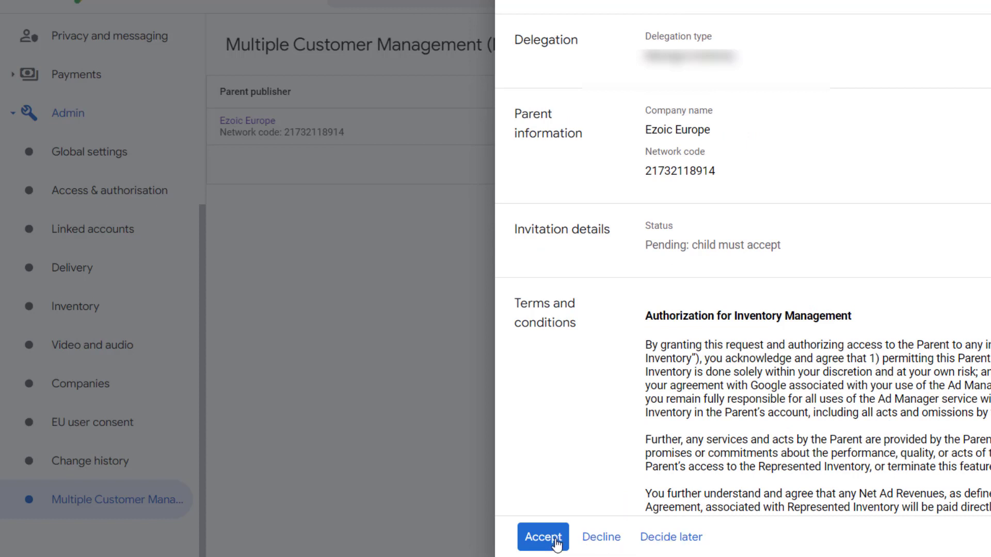
click(543, 537)
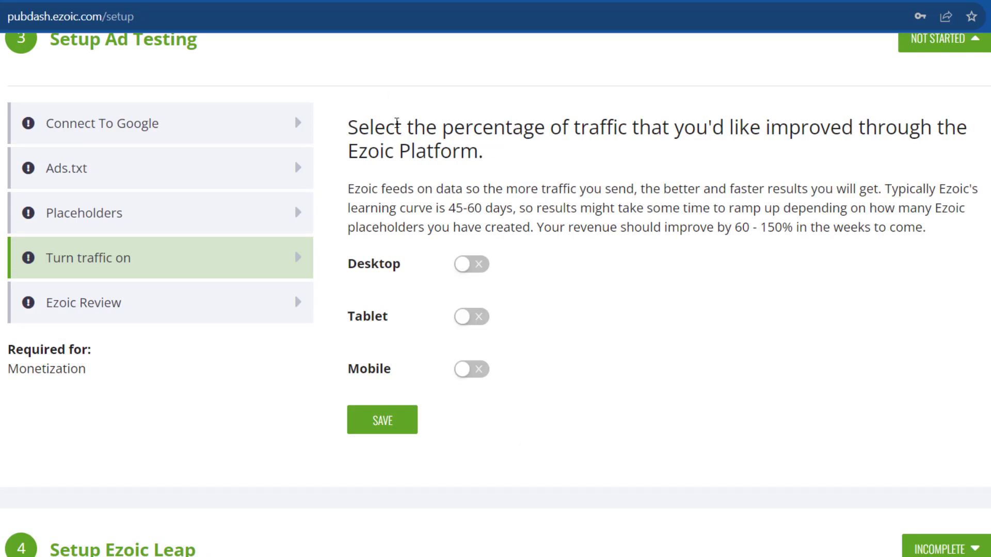
- In Ezoic's Turn traffic on setup, enable traffic for Desktop, Tablet and Mobile
drag(347, 128, 400, 265)
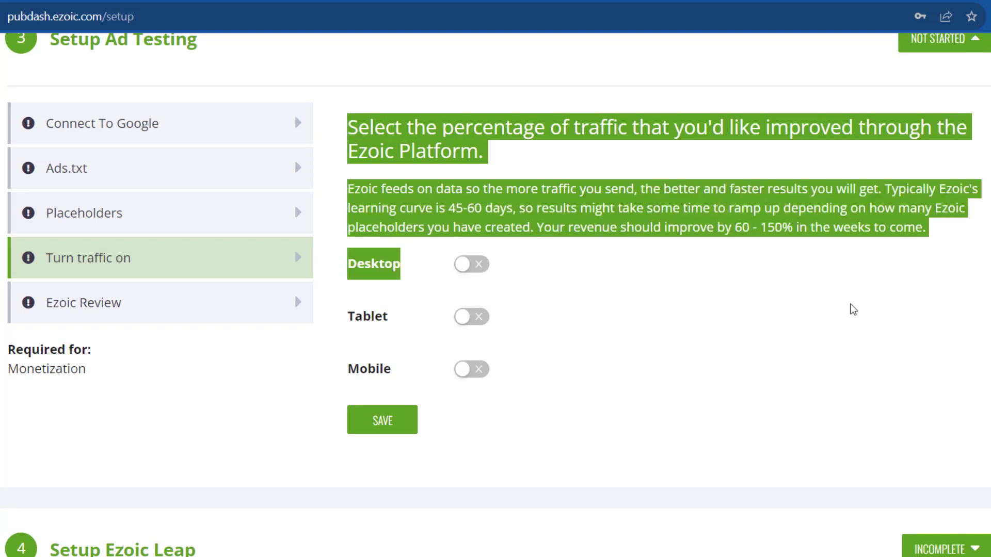
click(854, 309)
click(477, 272)
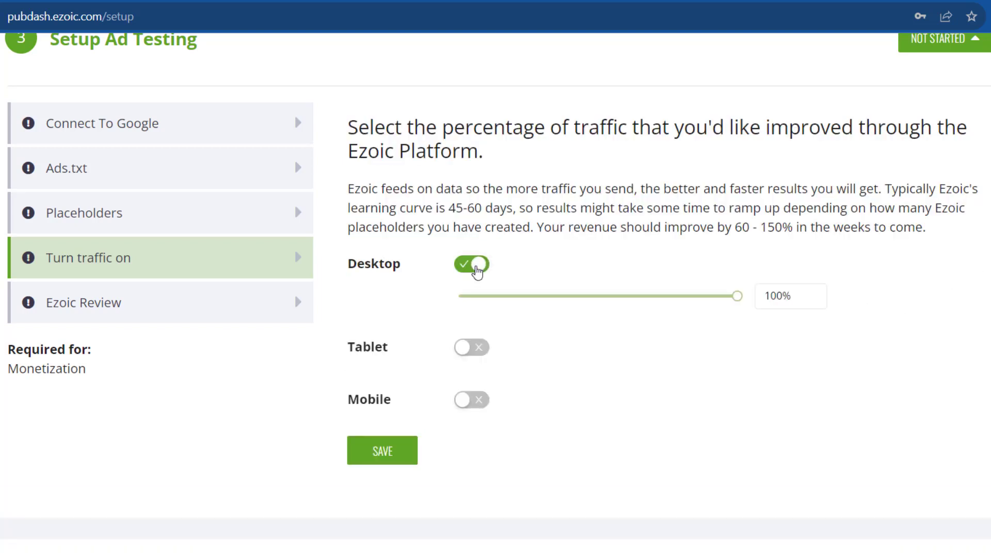
click(478, 272)
click(477, 272)
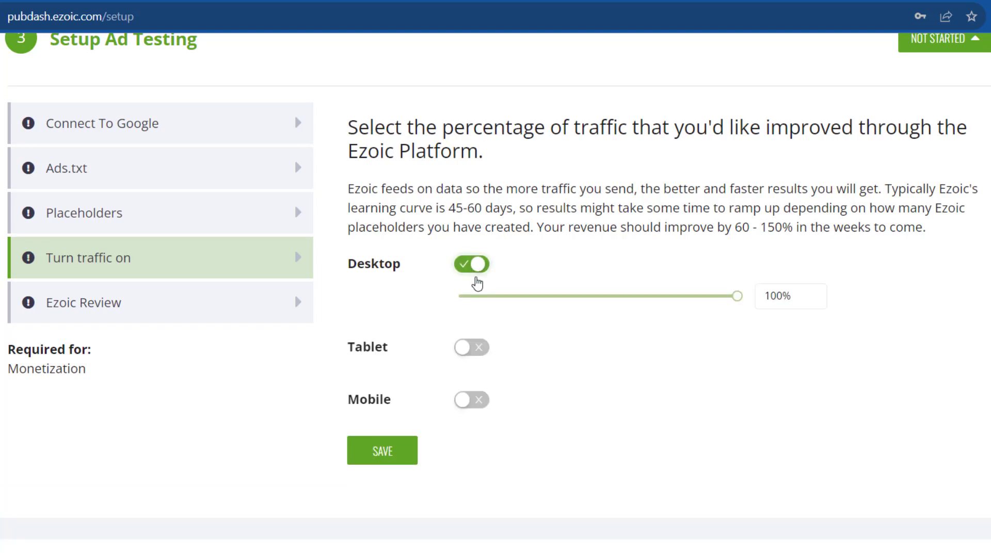
click(475, 347)
click(472, 430)
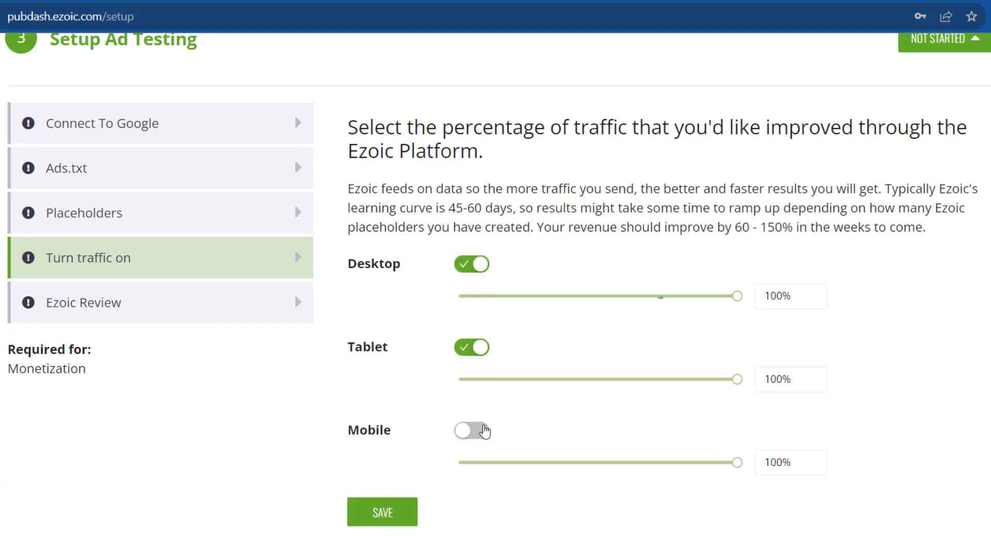
- Set the Desktop, Tablet and Mobile traffic percentages to 50% each and save them
click(772, 297)
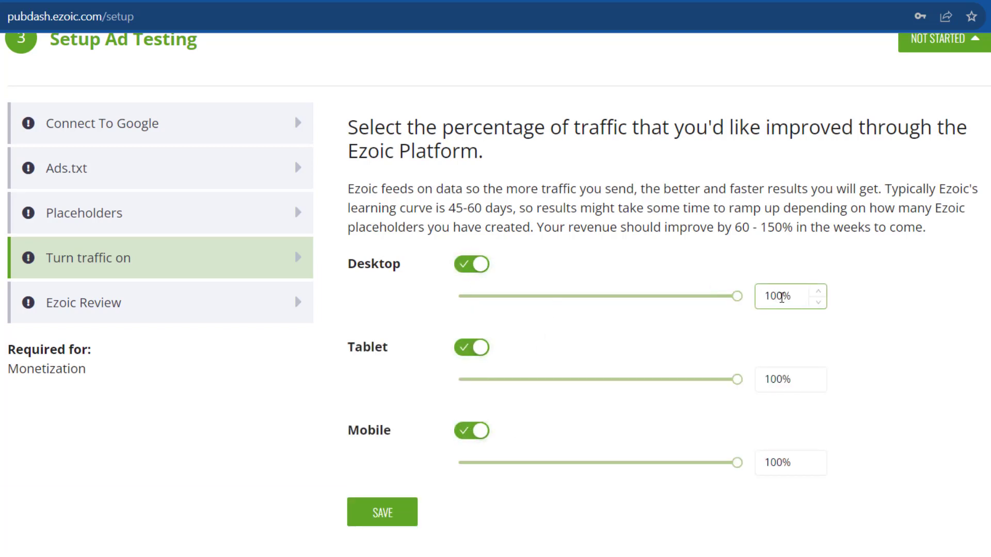
drag(772, 298, 764, 300)
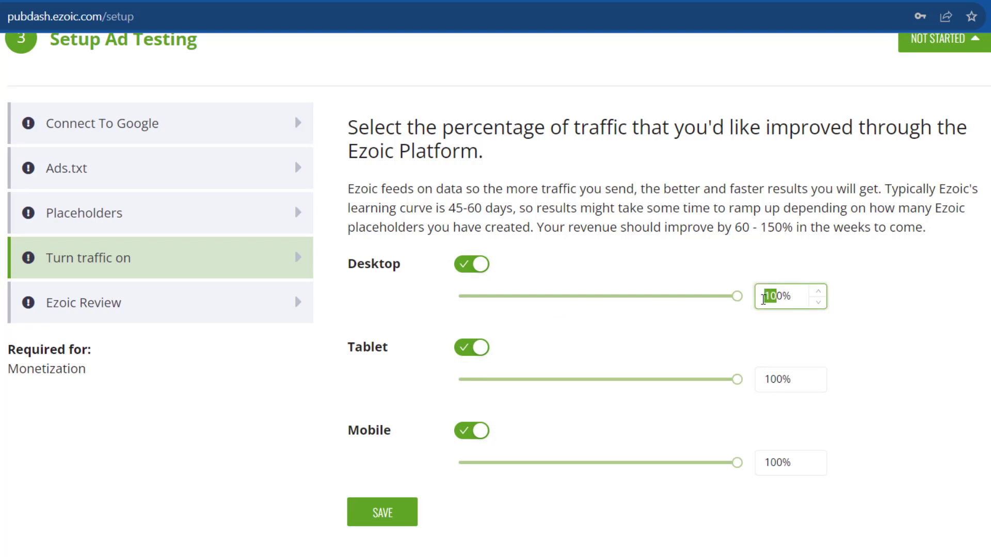
text(5)
click(789, 379)
drag(782, 379, 765, 382)
text(5)
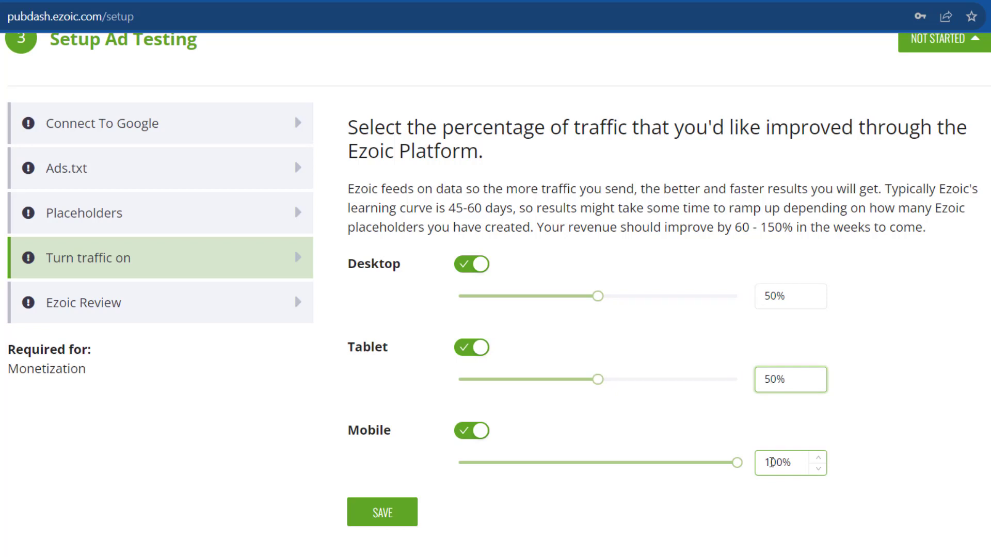
drag(775, 463, 764, 463)
text(5)
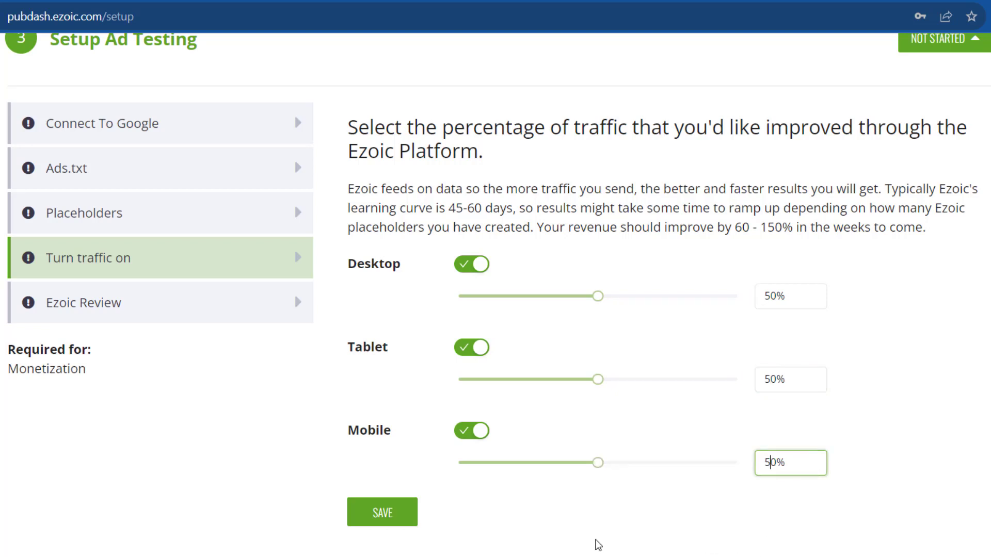
click(394, 528)
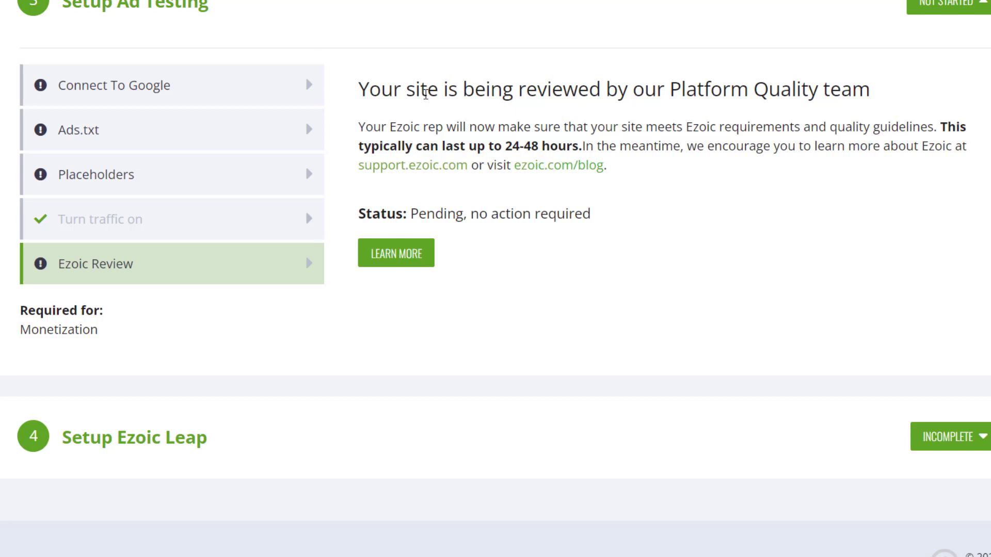
- Read the Ezoic Review notice about the Platform Quality team's site review and its typical duration
drag(358, 90, 862, 85)
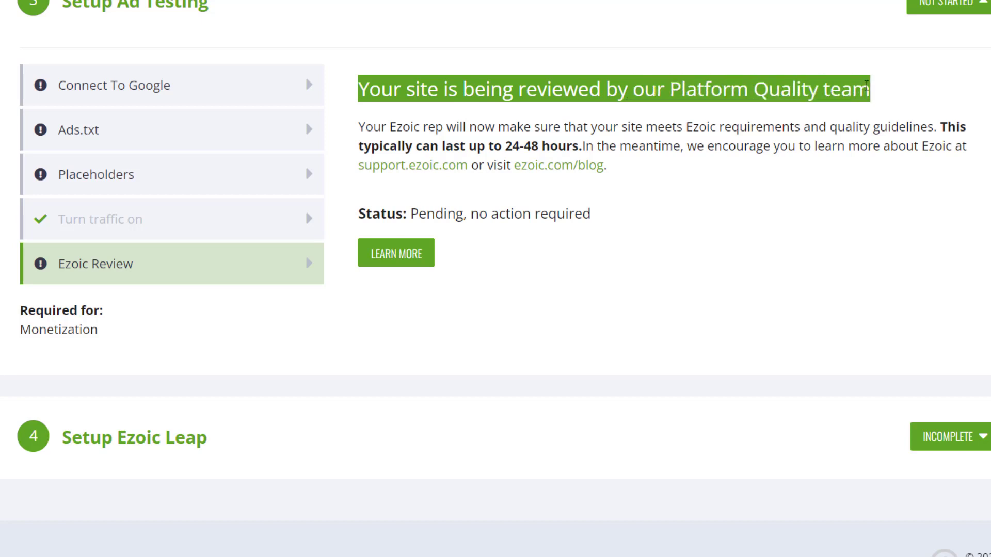
click(833, 152)
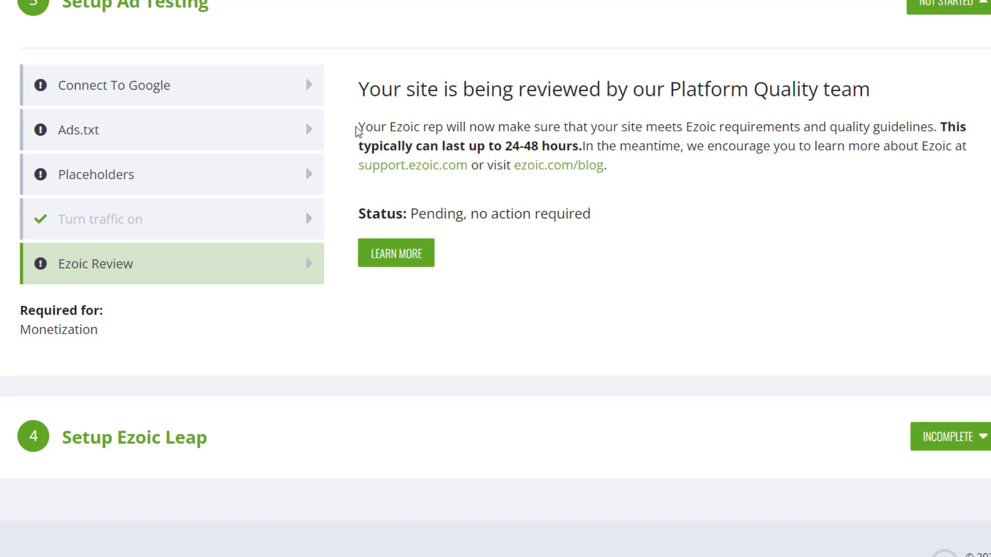
drag(358, 129, 621, 148)
click(371, 149)
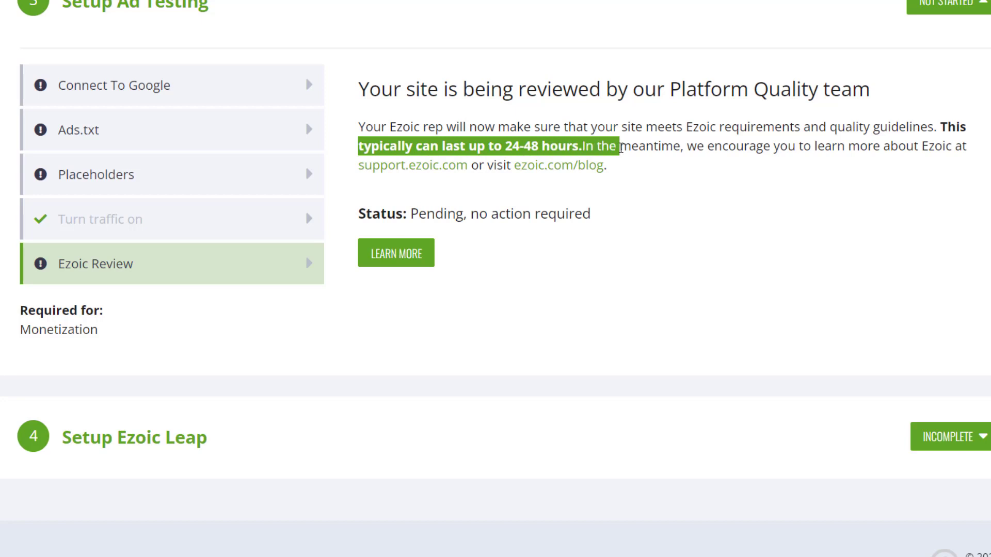
click(681, 270)
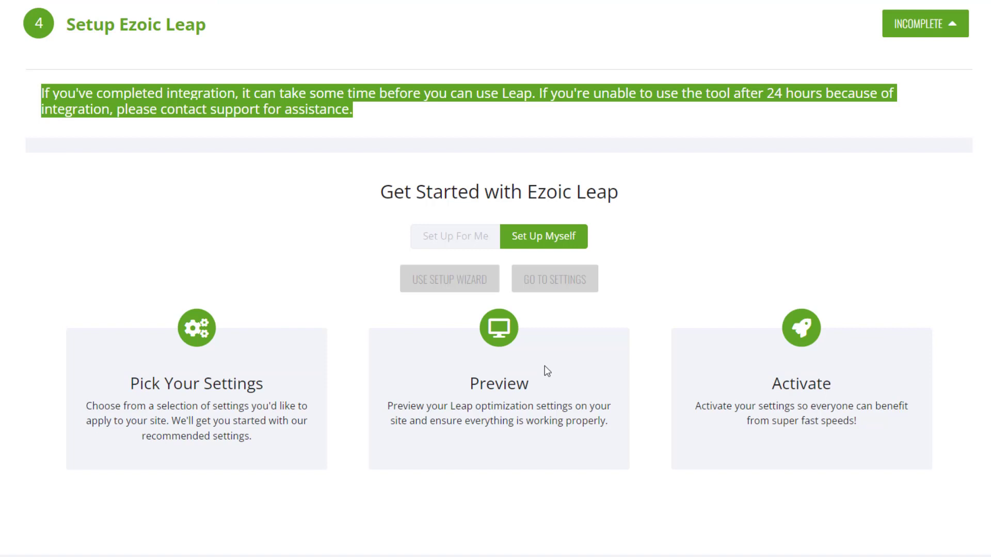
- Collapse Setup Ezoic Leap, reopen Setup Ad Testing and check the Connect to Google and Ezoic Review statuses
scroll(545, 363, up, 3)
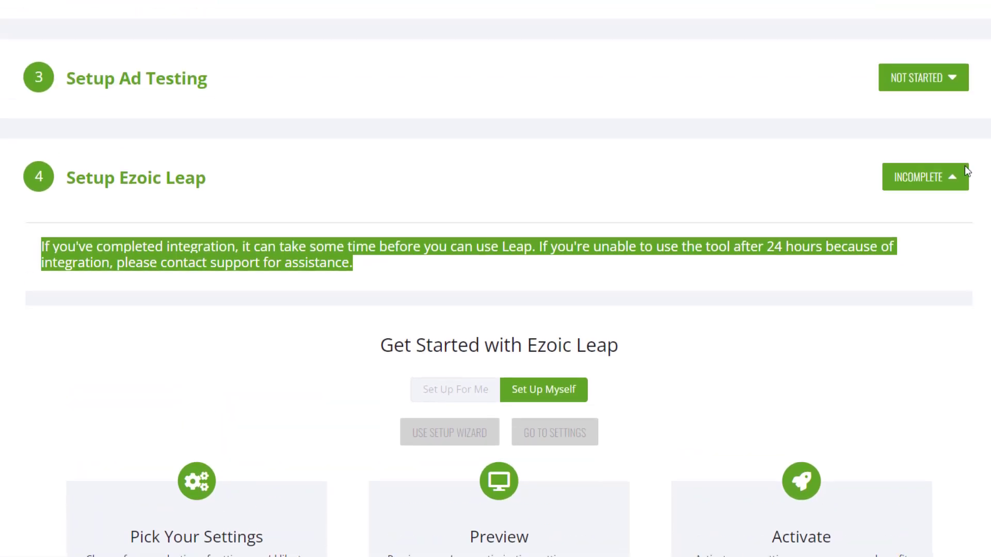
click(952, 183)
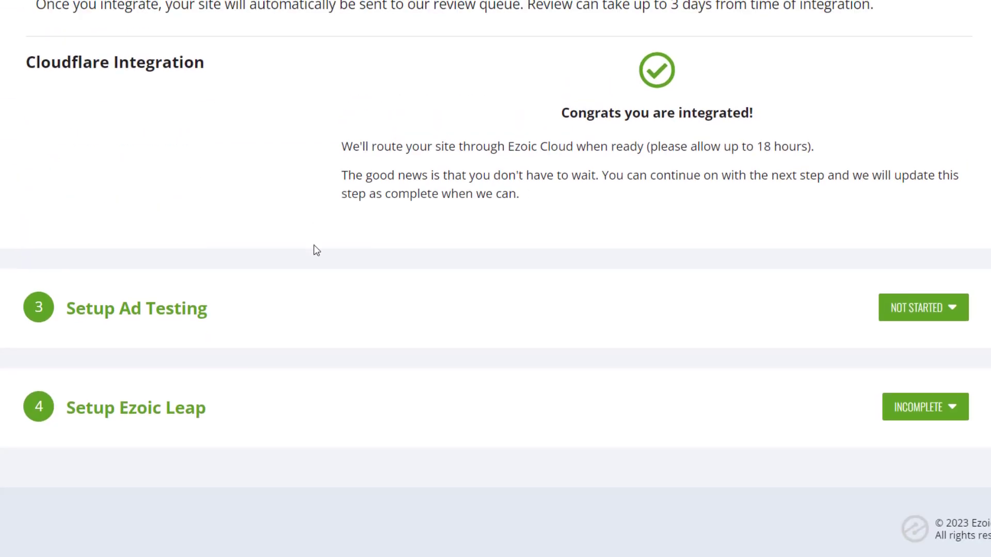
click(312, 302)
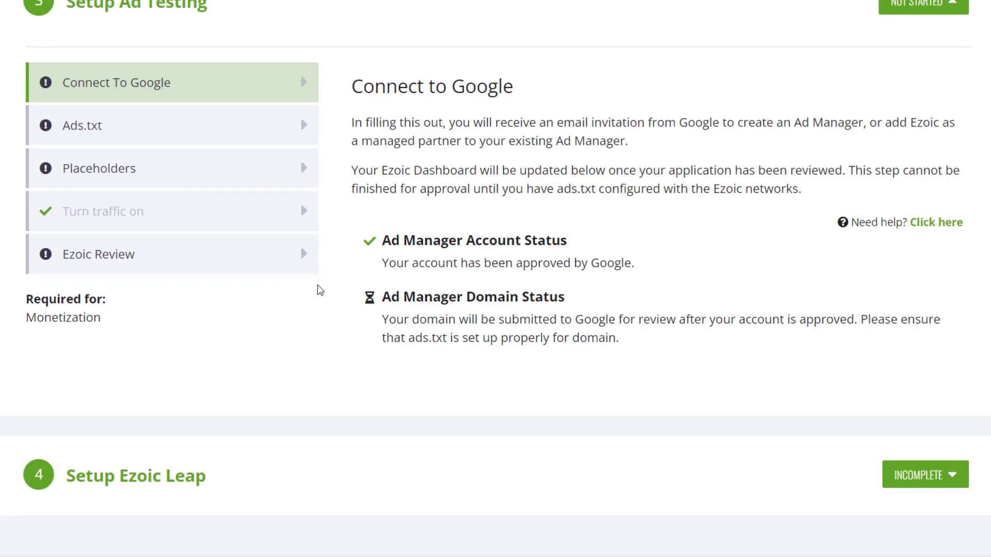
click(182, 223)
click(170, 246)
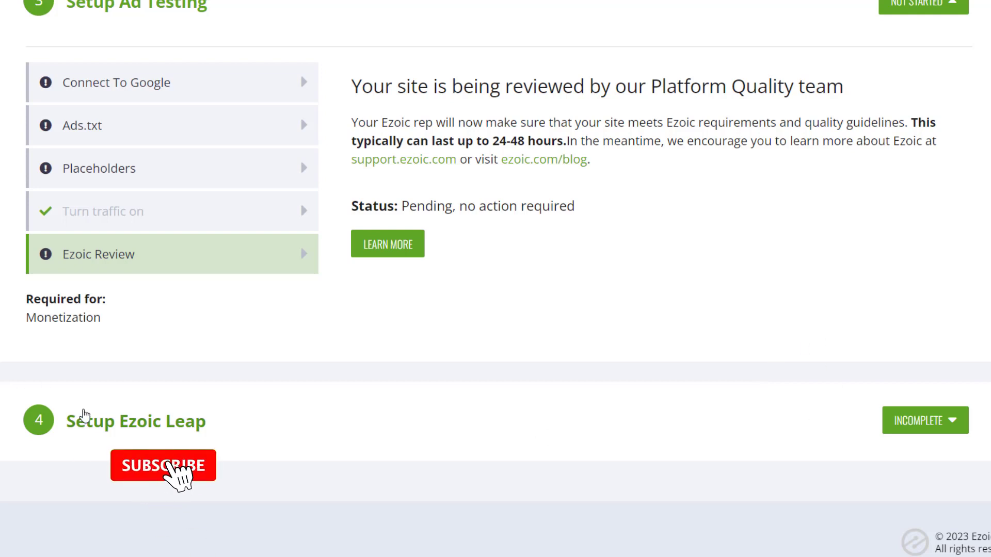
- Expand Setup Ezoic Leap and look over its integration note and setup options
drag(64, 416, 277, 432)
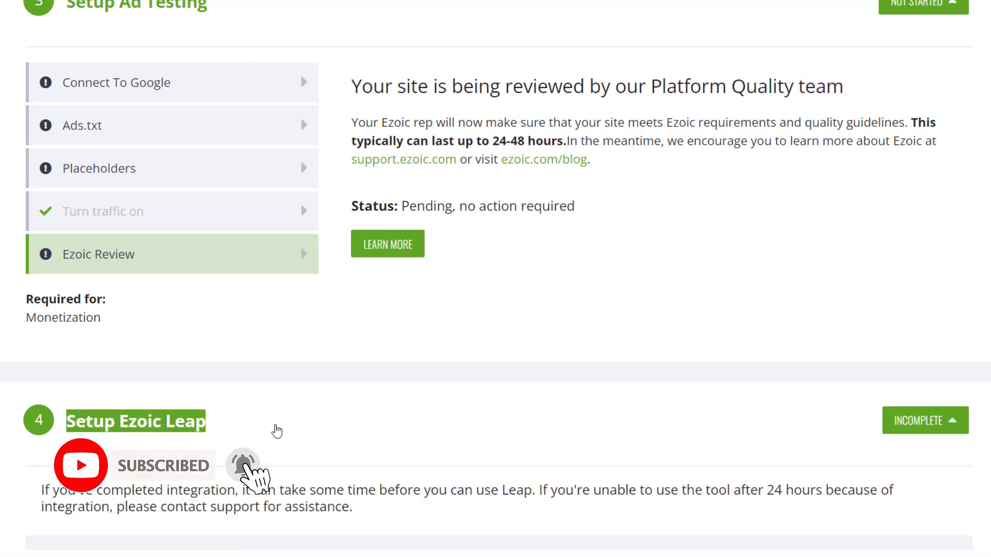
scroll(284, 418, down, 4)
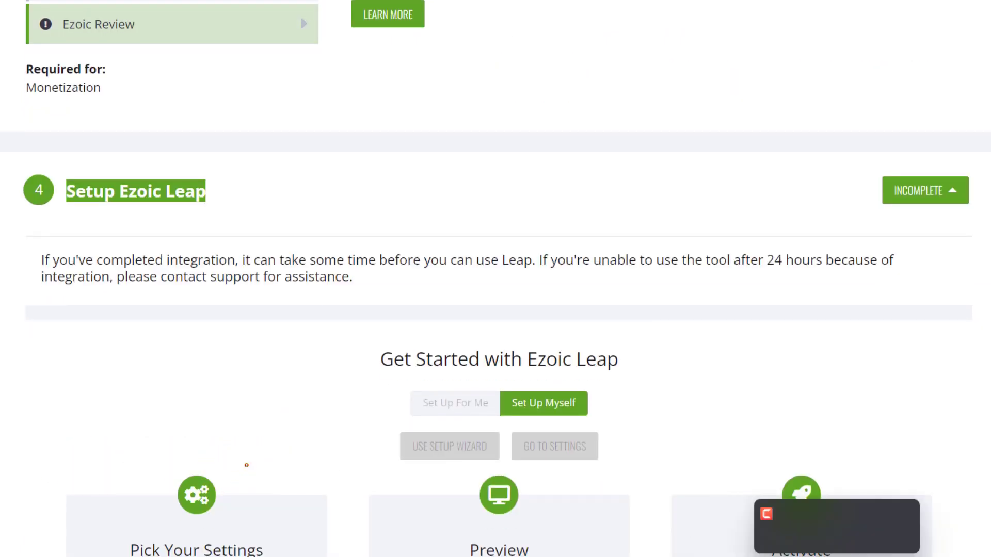
scroll(723, 387, down, 3)
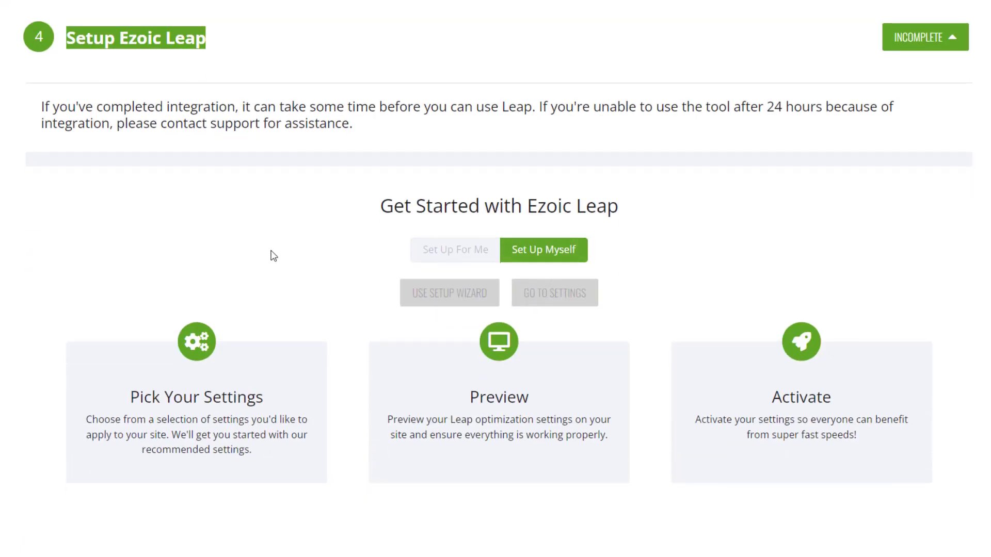